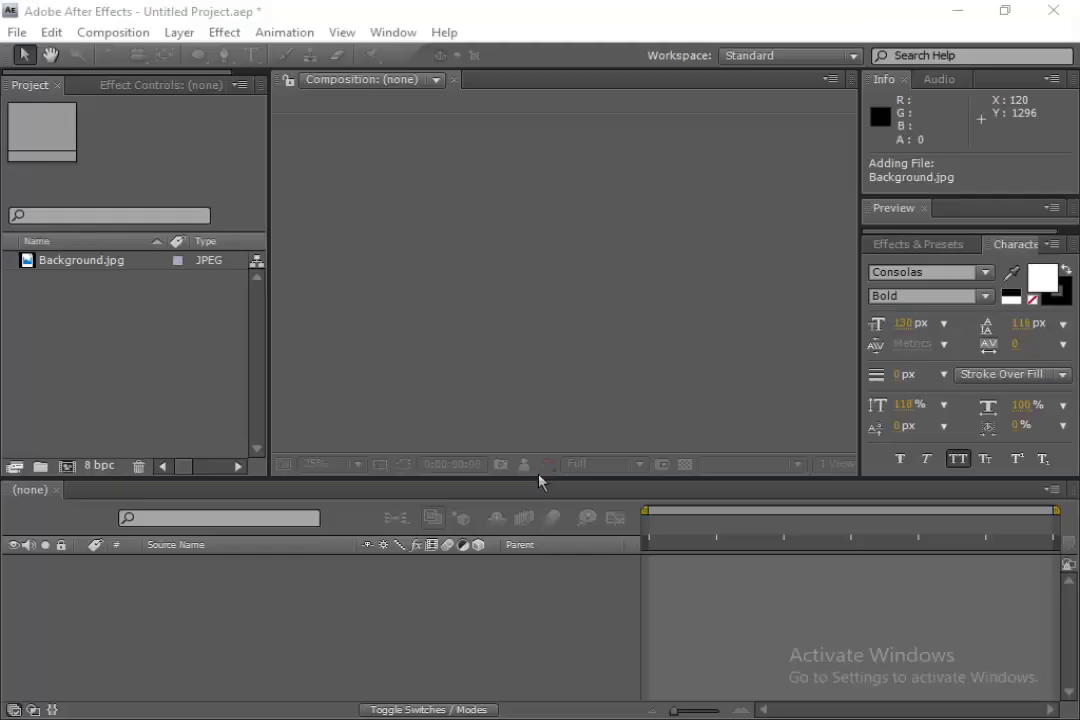
# Step: Create Comp 1 at 1280×720, 24 fps, and drop Background.jpg into it
pyautogui.click(66, 467)
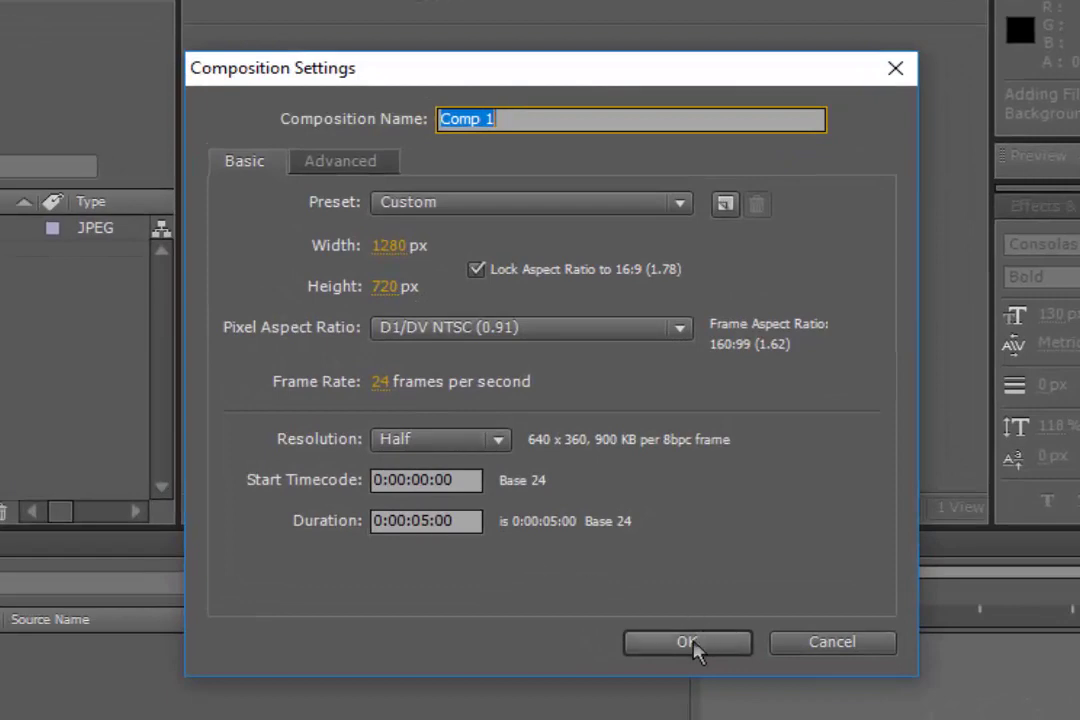
pyautogui.click(690, 643)
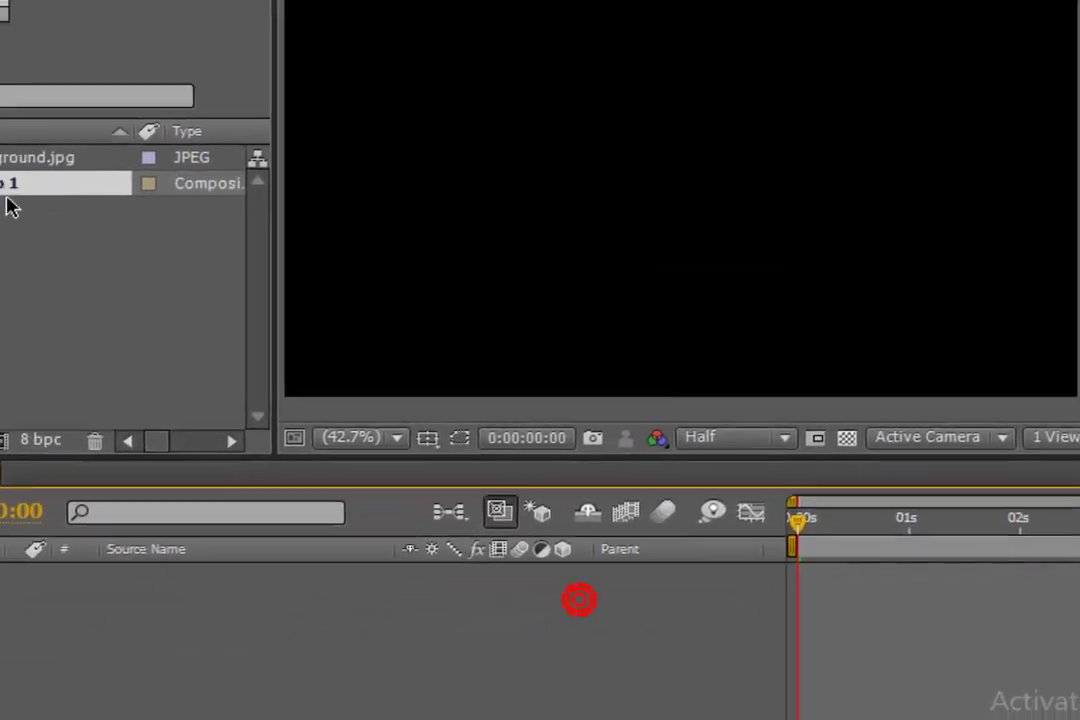
pyautogui.moveTo(118, 87); pyautogui.dragTo(435, 485)
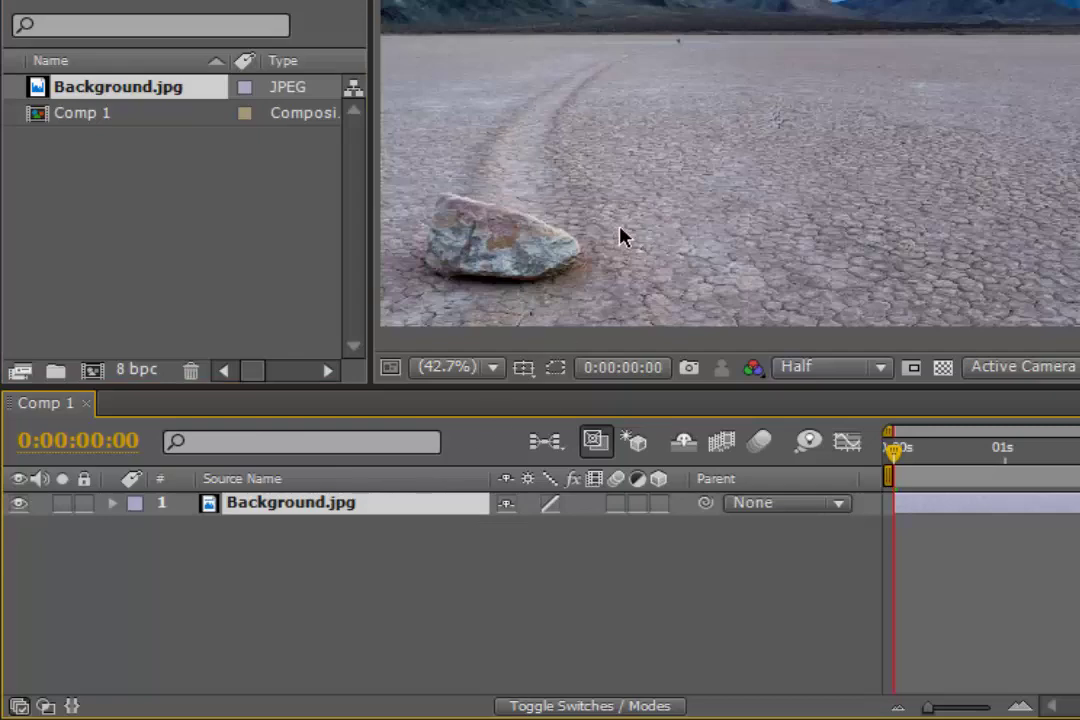
# Step: Scale the background image to 87% and nudge it down and to the left
pyautogui.press('s')
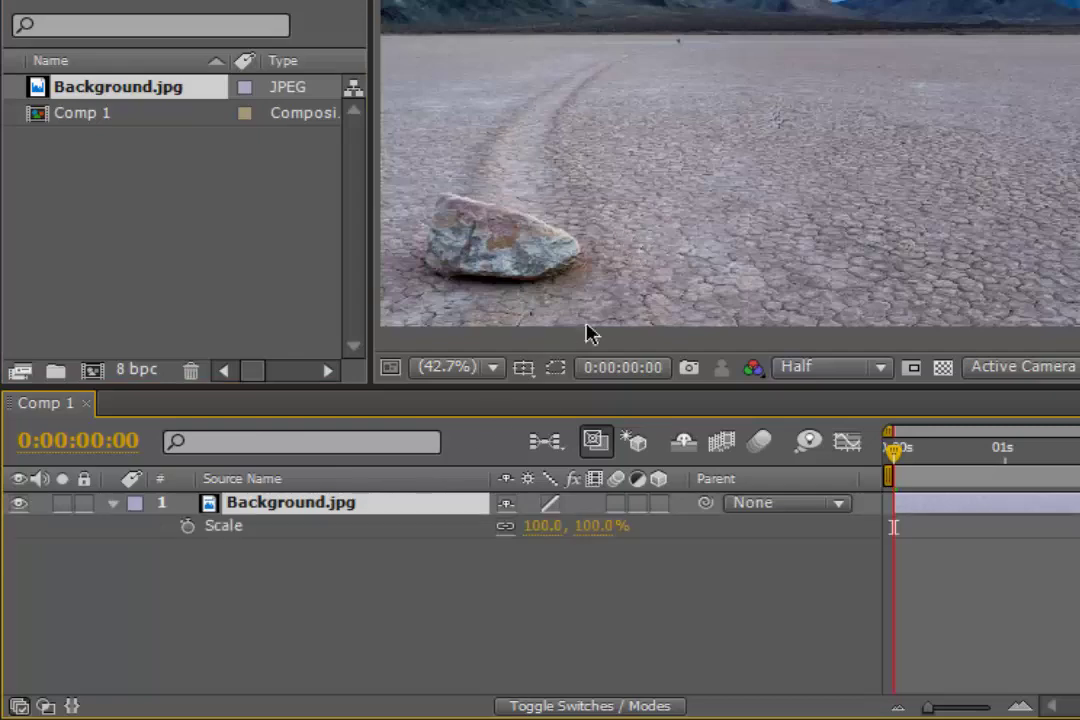
pyautogui.scroll(-2, 663, 250)
pyautogui.moveTo(575, 535); pyautogui.dragTo(559, 547)
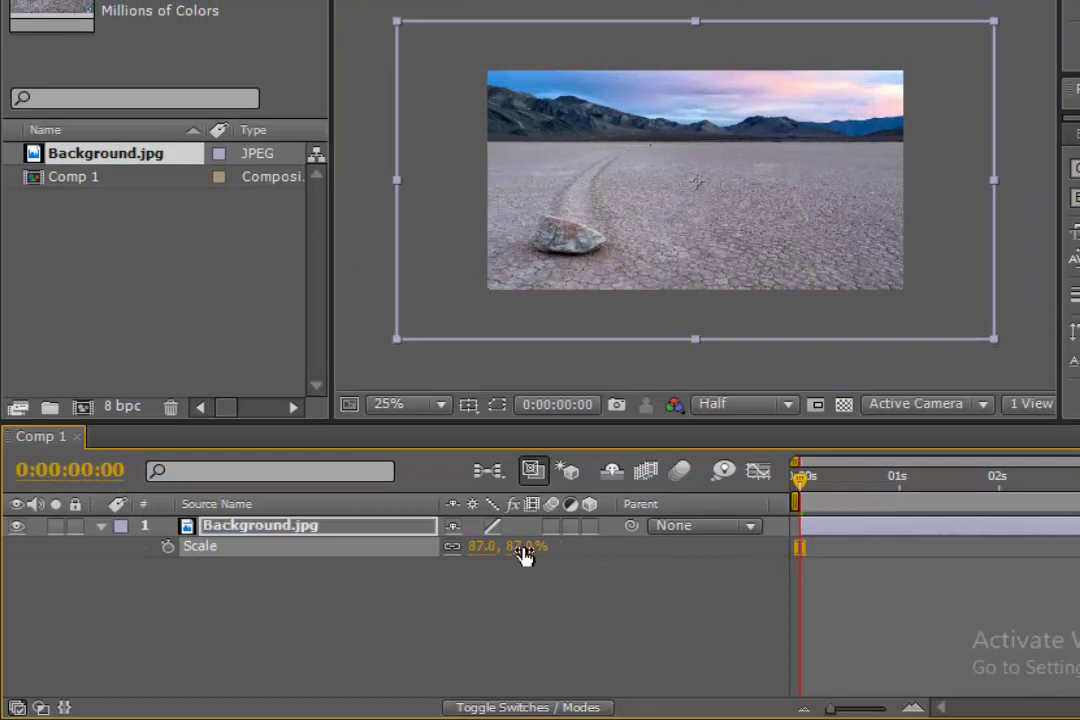
pyautogui.moveTo(640, 220); pyautogui.dragTo(630, 247)
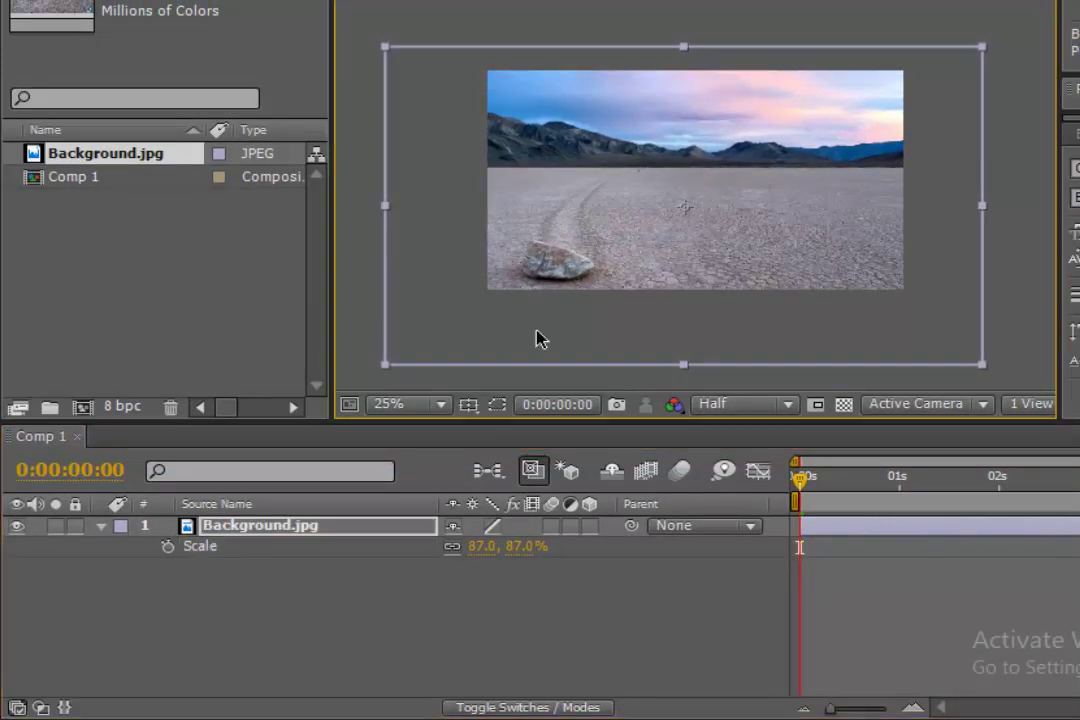
pyautogui.click(101, 526)
# Step: Add a new text layer reading '3D TEXT' over two lines
pyautogui.click(272, 569)
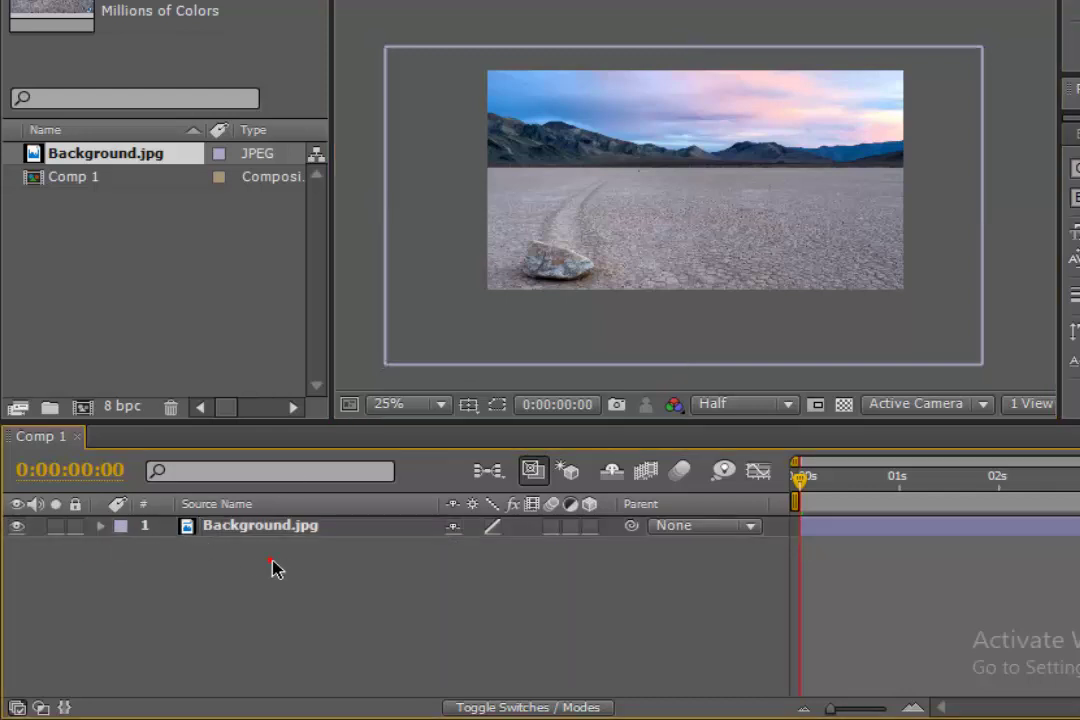
pyautogui.rightClick(299, 565)
pyautogui.moveTo(396, 484)
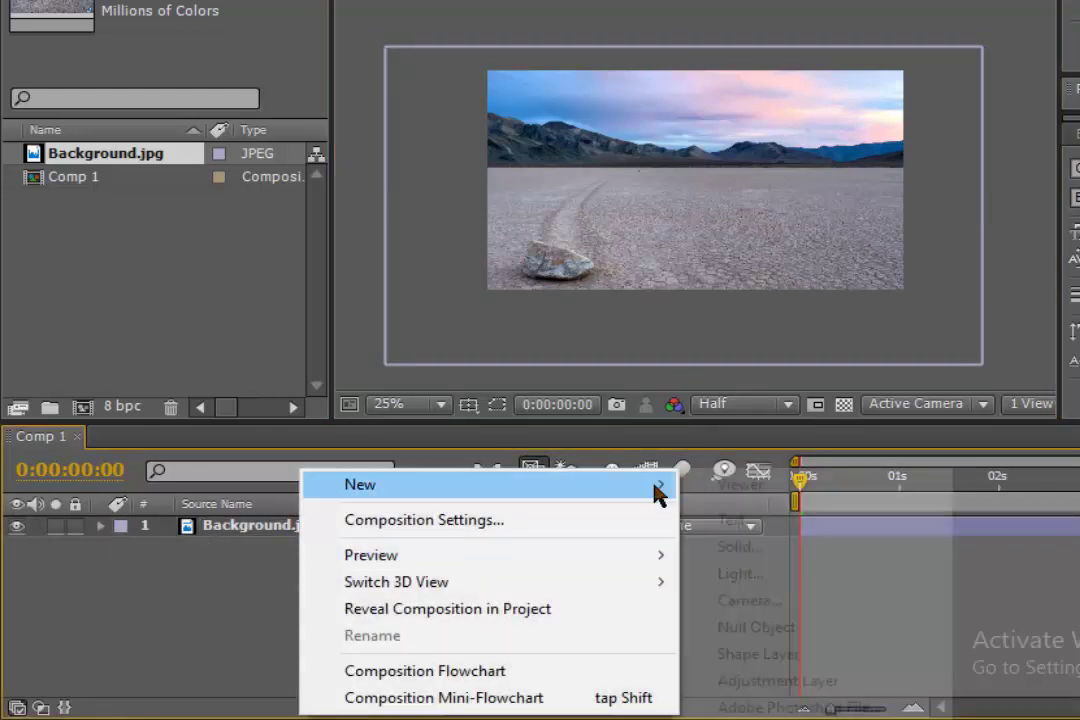
pyautogui.click(731, 520)
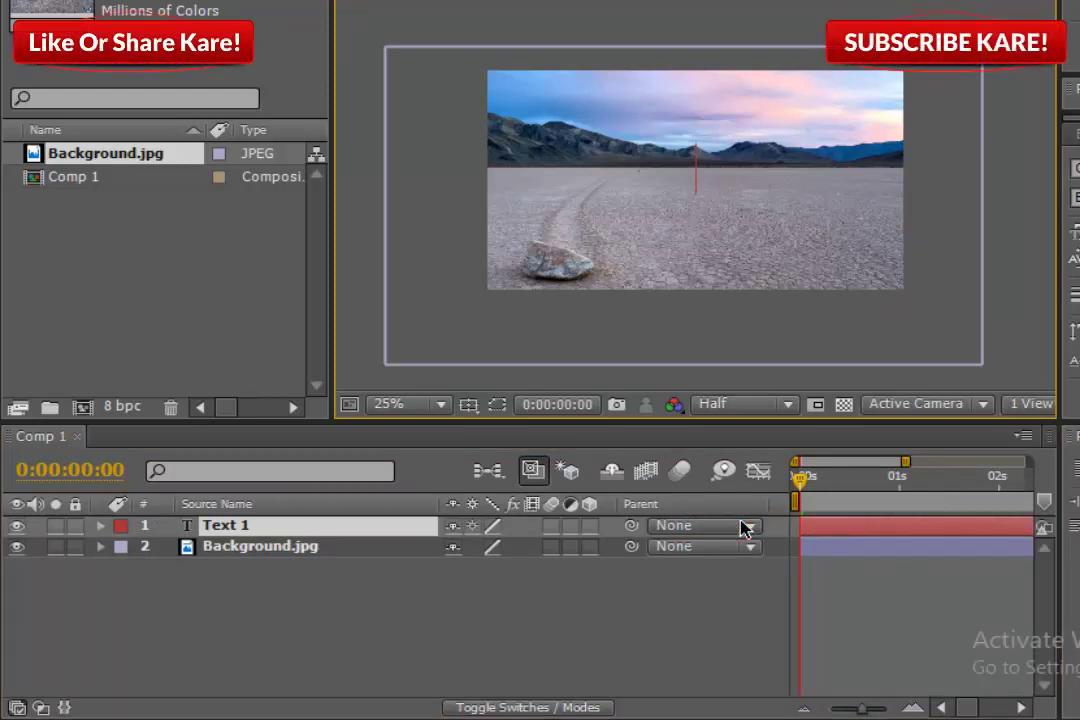
pyautogui.write('3')
pyautogui.write('D ')
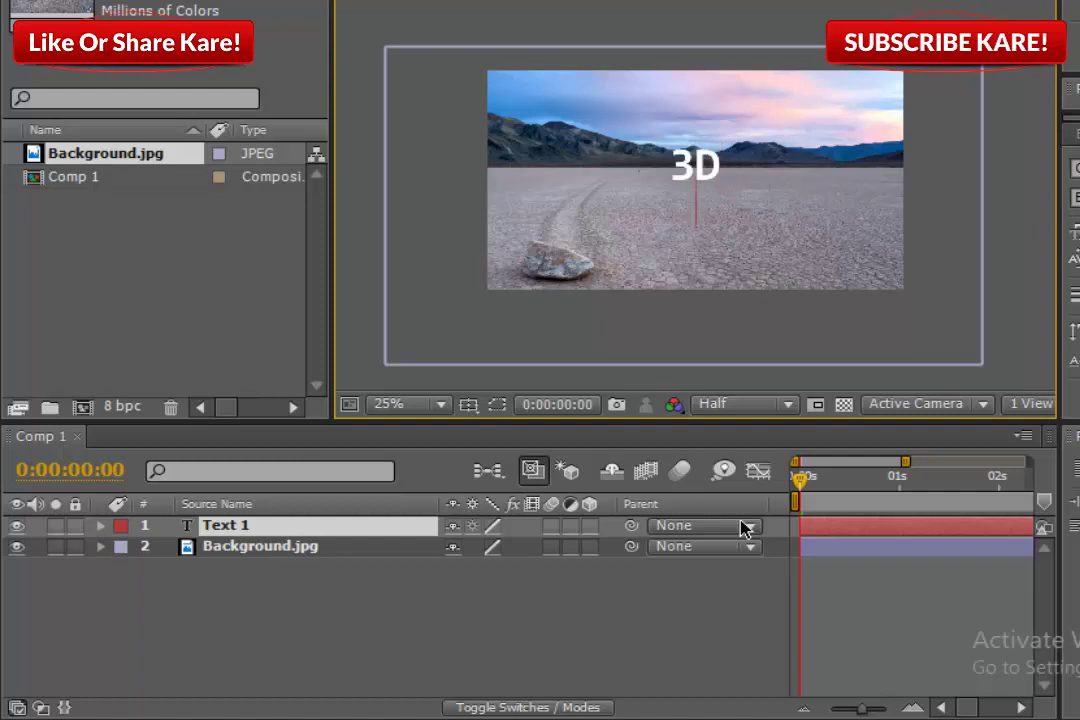
pyautogui.write('TEXT')
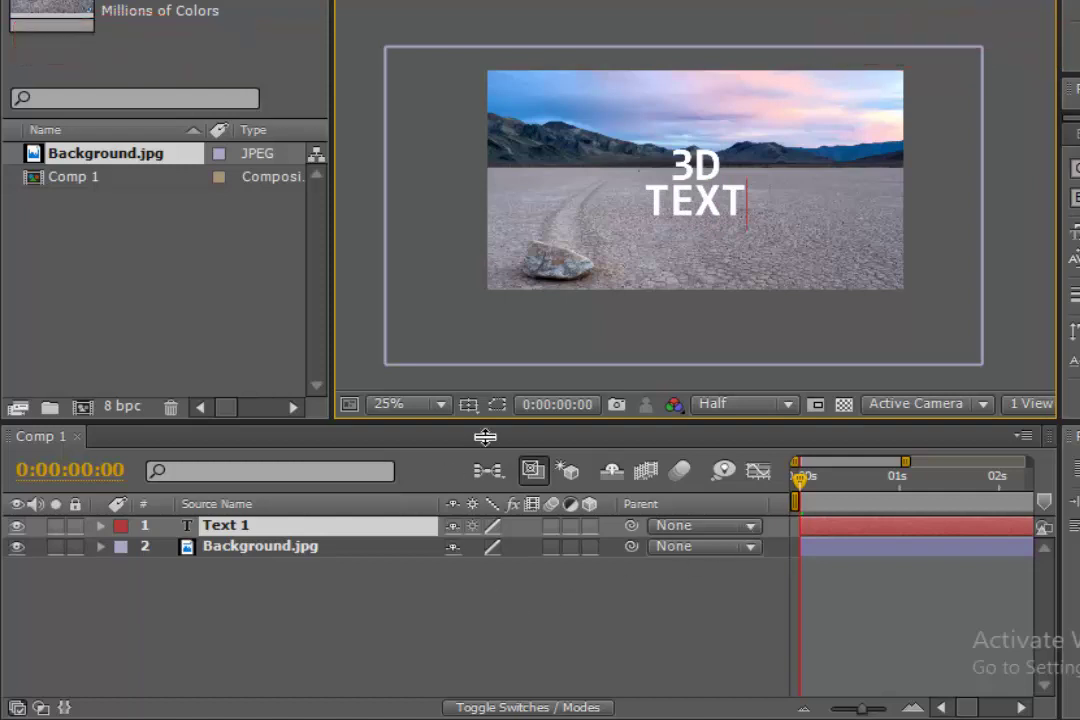
pyautogui.scroll(2, 560, 255)
# Step: Tighten the title's leading from 116 to 114 px in the Character panel
pyautogui.click(445, 575)
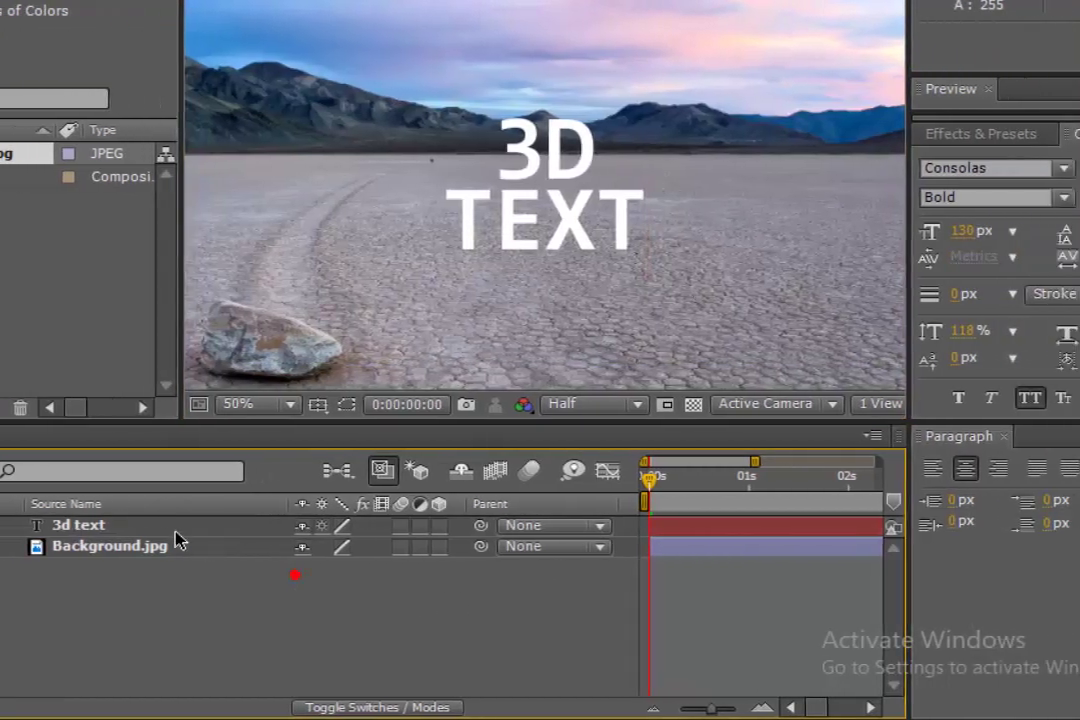
pyautogui.click(160, 525)
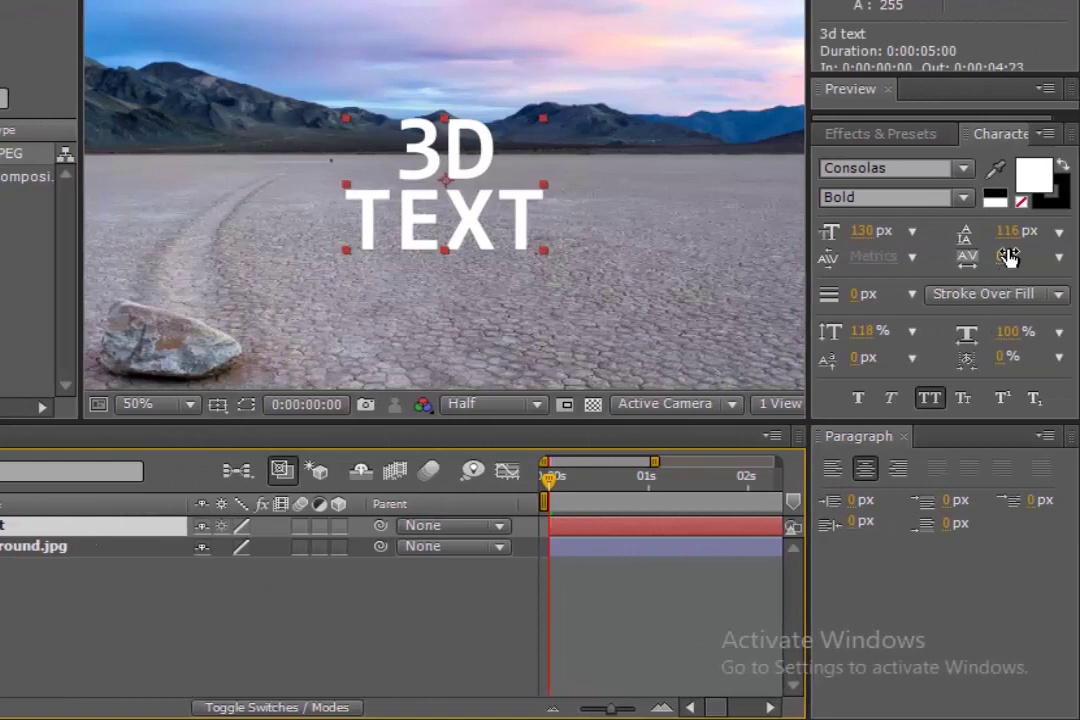
pyautogui.moveTo(1005, 231); pyautogui.dragTo(1027, 243)
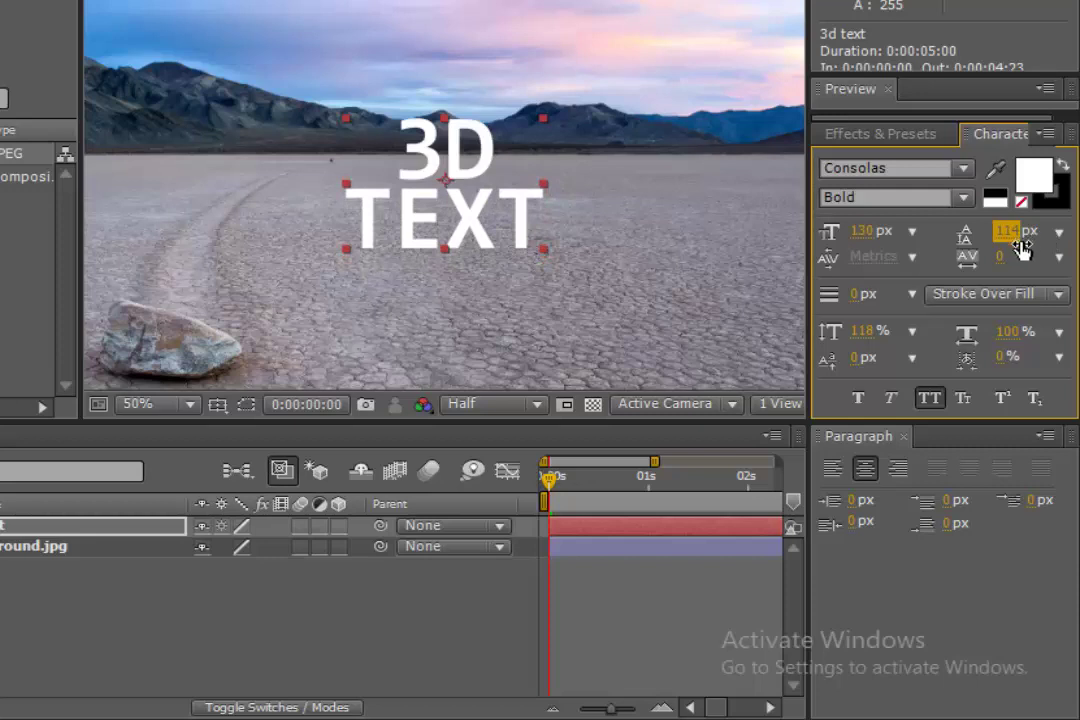
# Step: Create a new black solid layer named 'element'
pyautogui.click(186, 607)
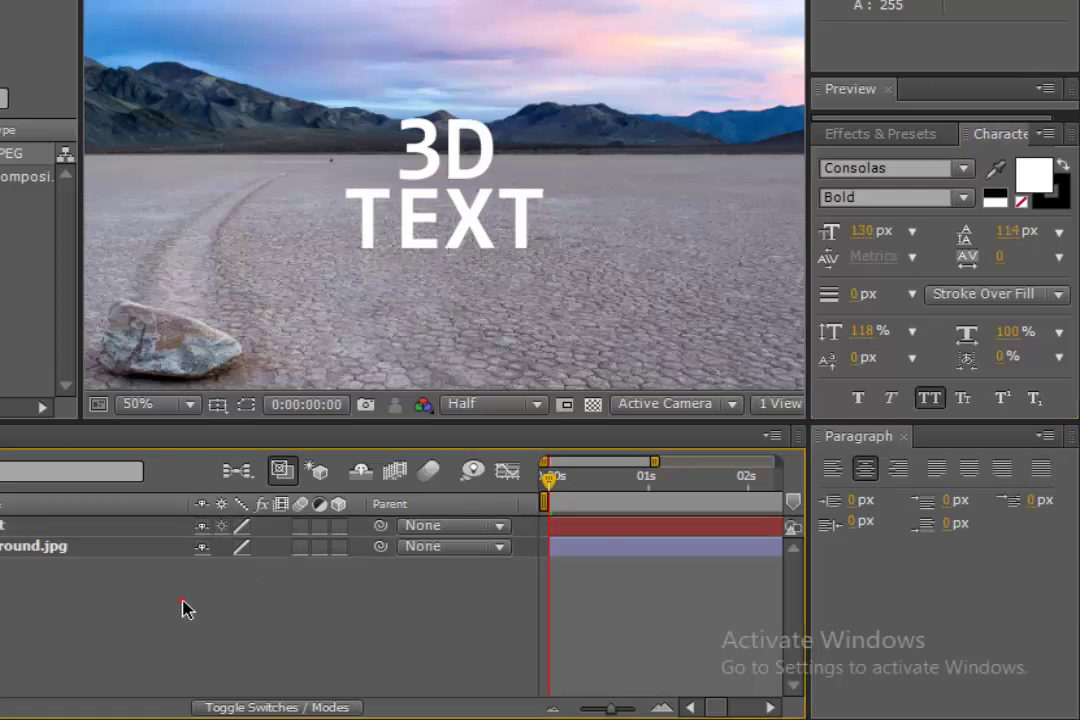
pyautogui.rightClick(184, 605)
pyautogui.moveTo(360, 488)
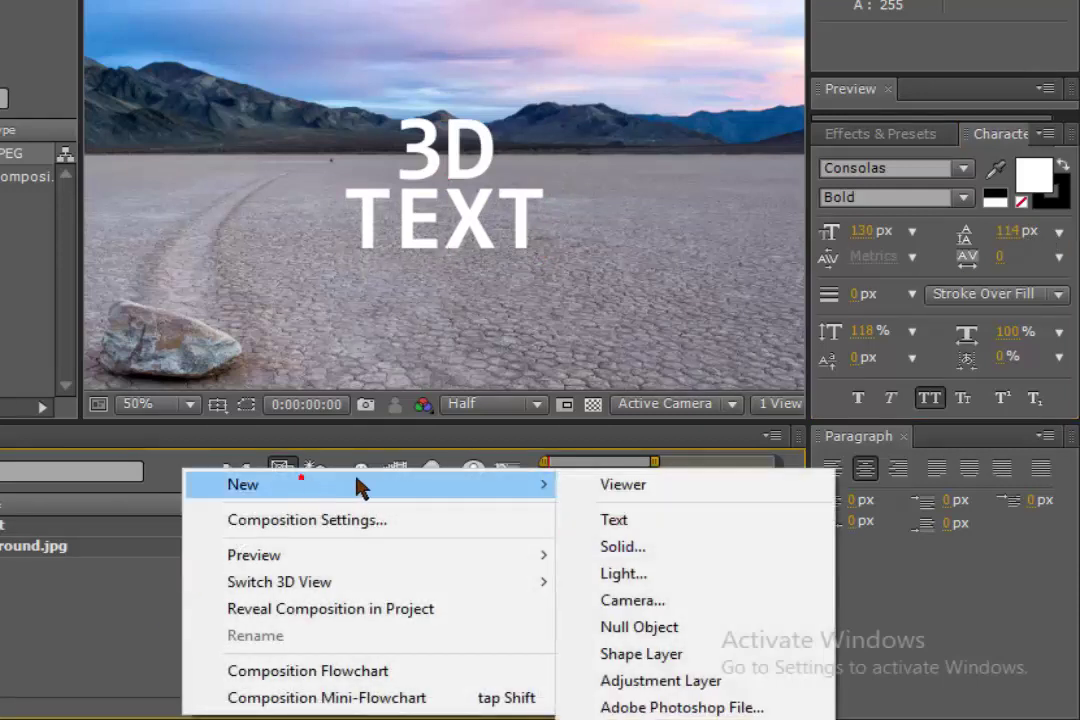
pyautogui.click(612, 556)
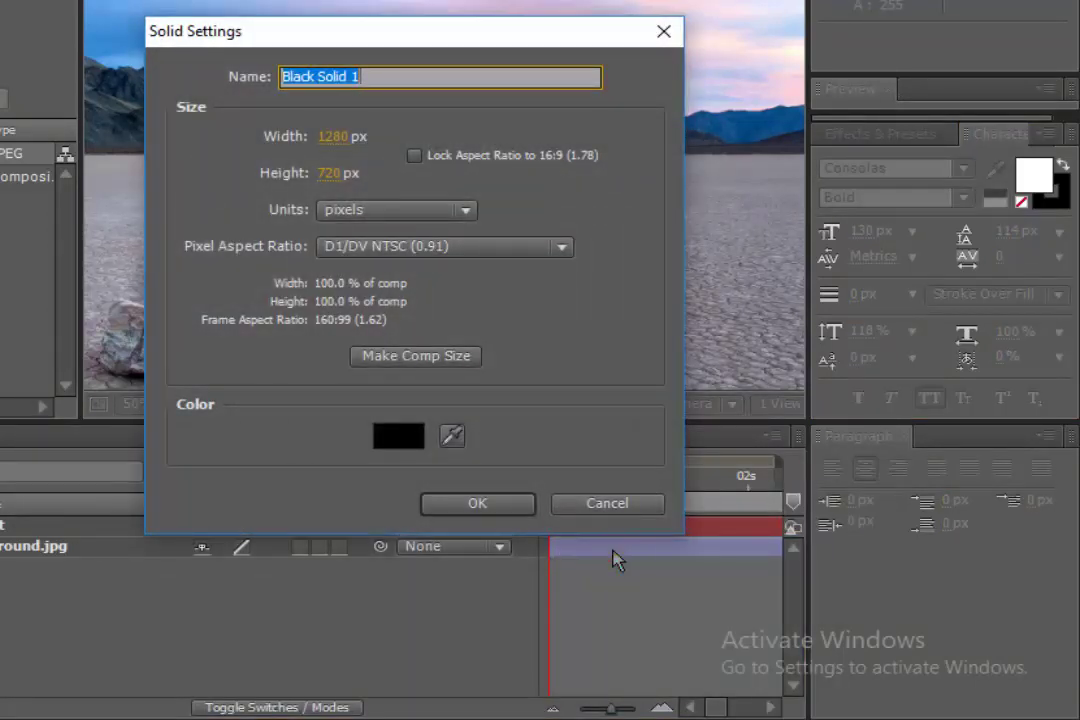
pyautogui.write('element')
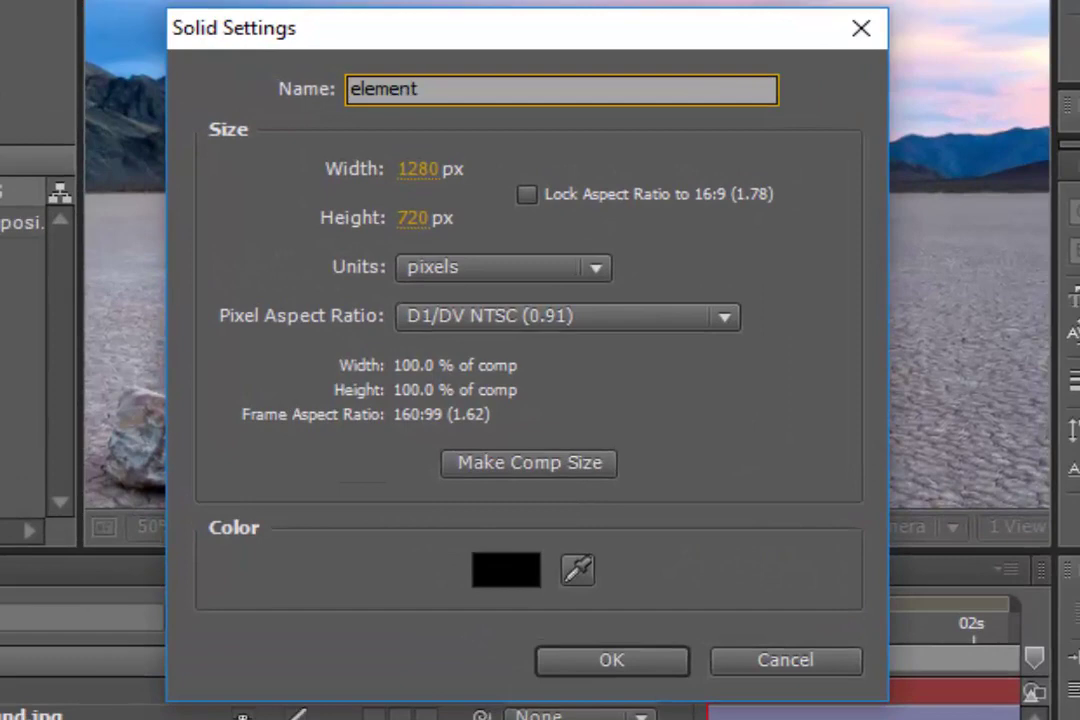
pyautogui.press('Return')
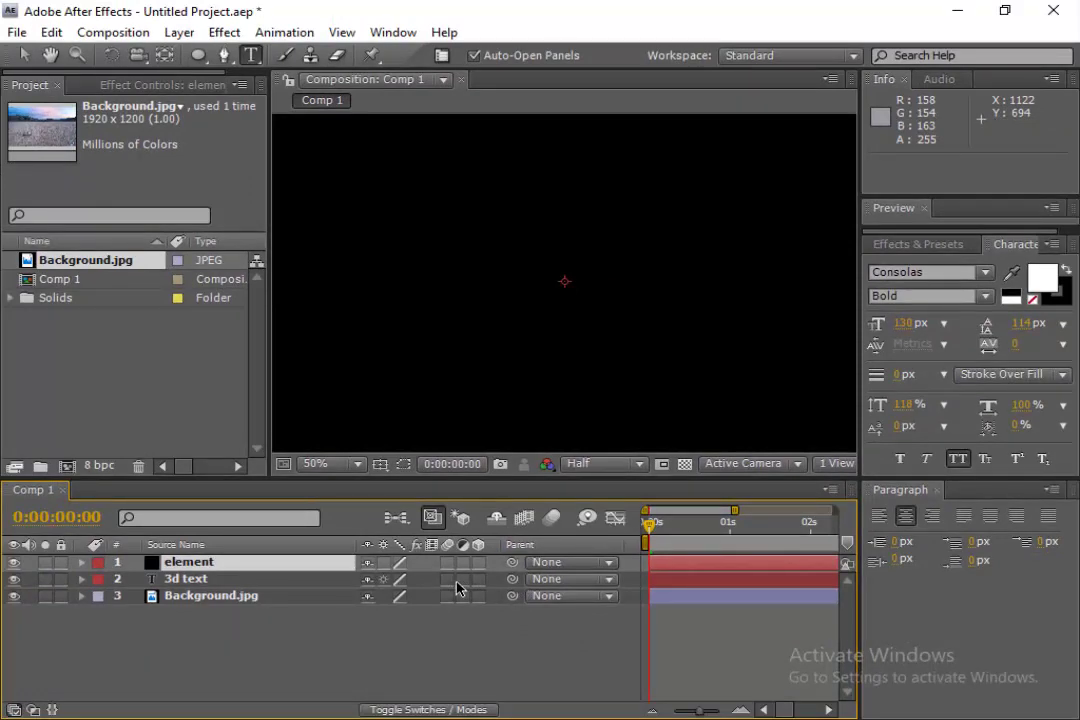
# Step: Apply Video Copilot Element to the solid, with Custom Layers Path Layer 1 set to '3d text'
pyautogui.click(226, 32)
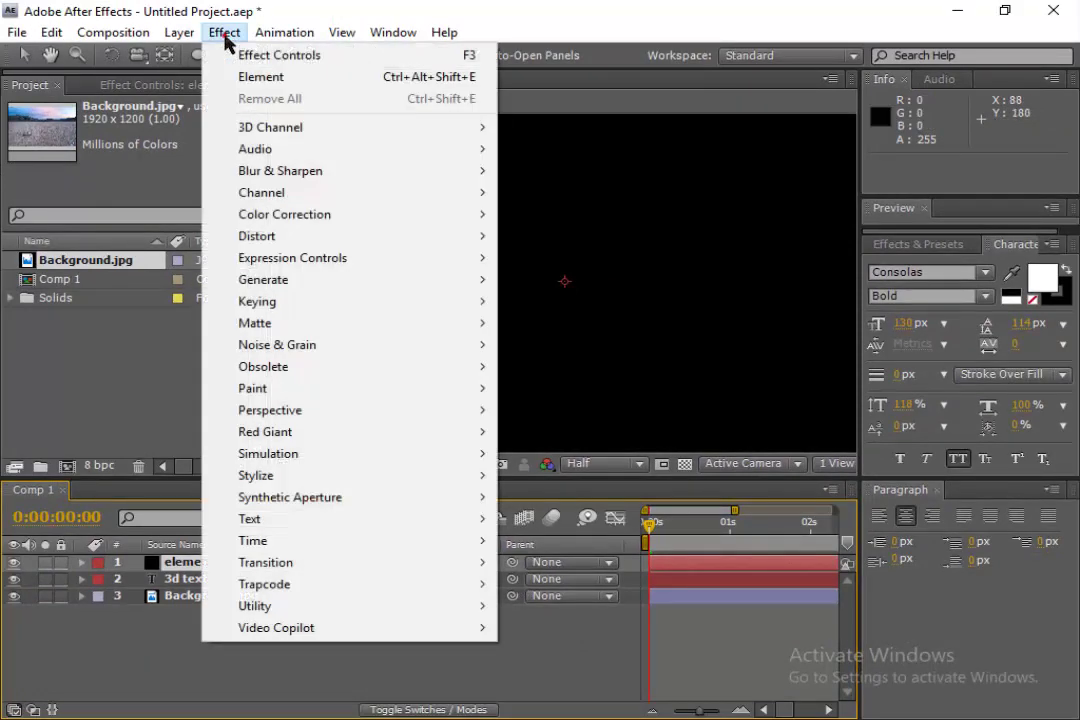
pyautogui.moveTo(295, 632)
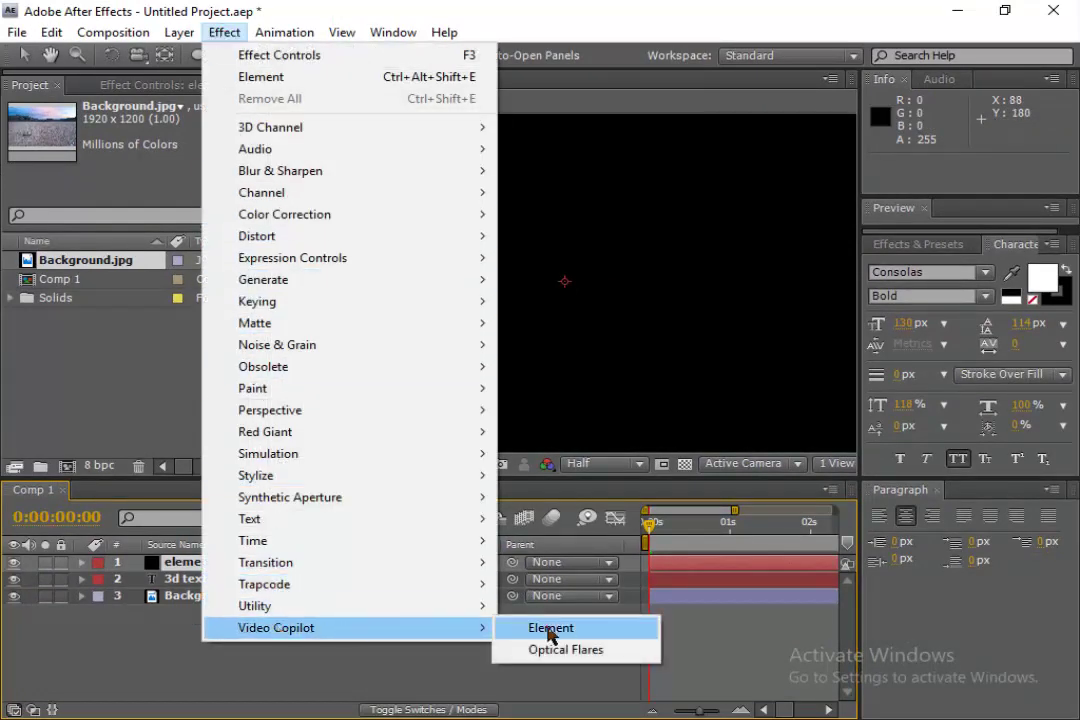
pyautogui.click(551, 632)
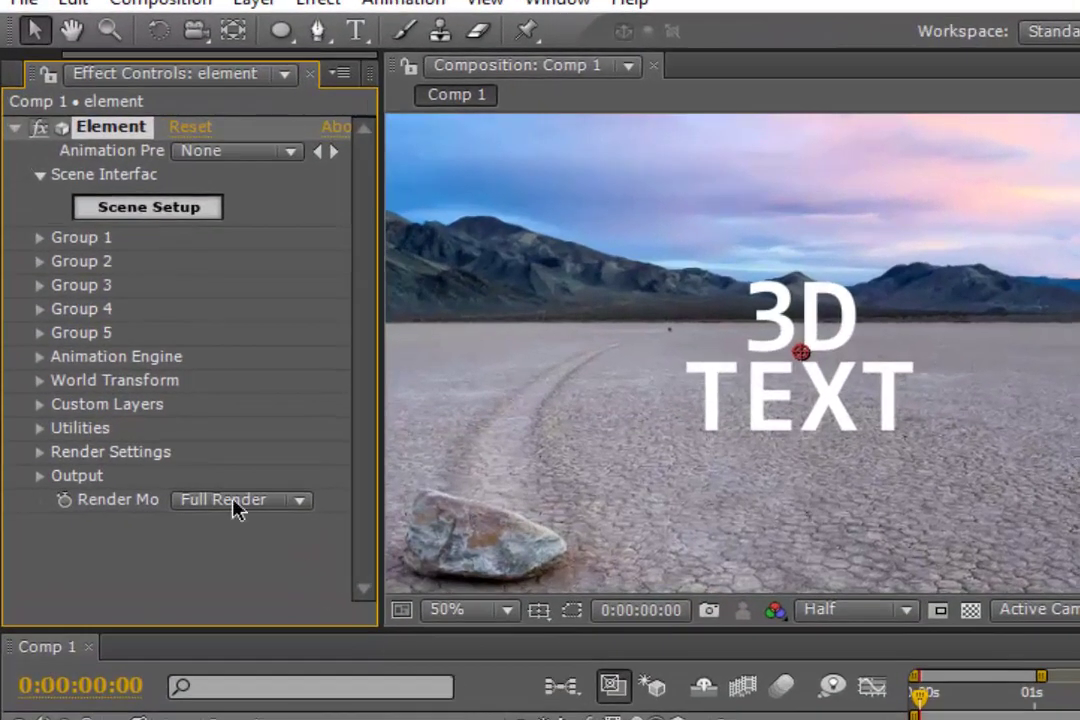
pyautogui.click(39, 405)
pyautogui.scroll(-5, 97, 405)
pyautogui.click(297, 180)
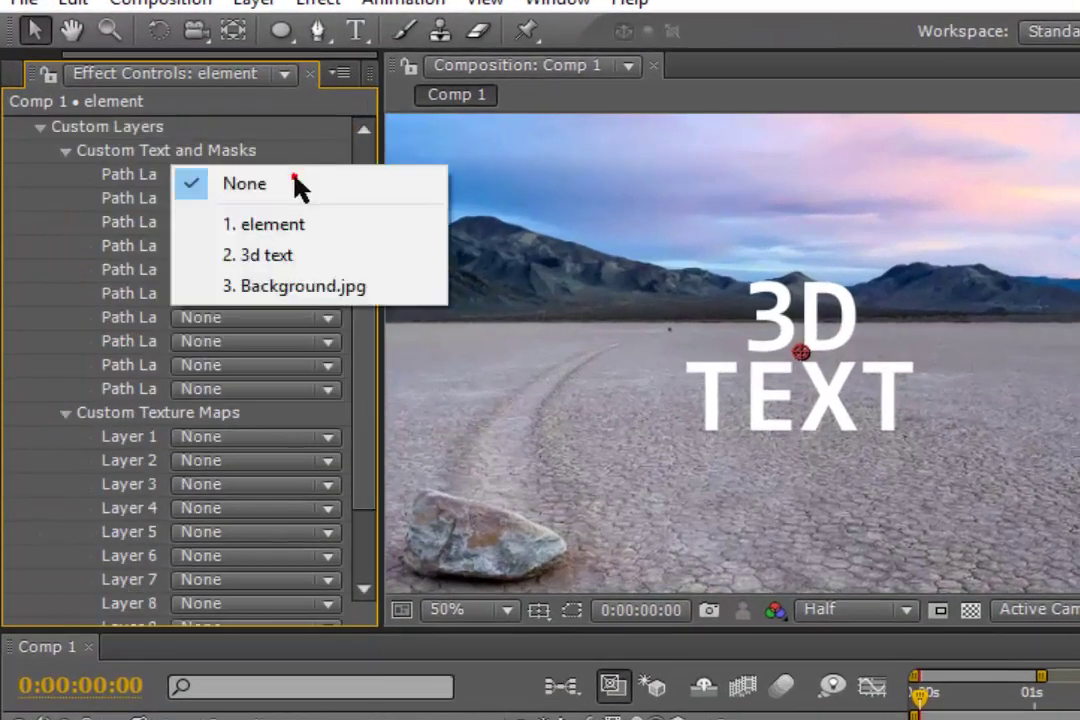
pyautogui.click(282, 258)
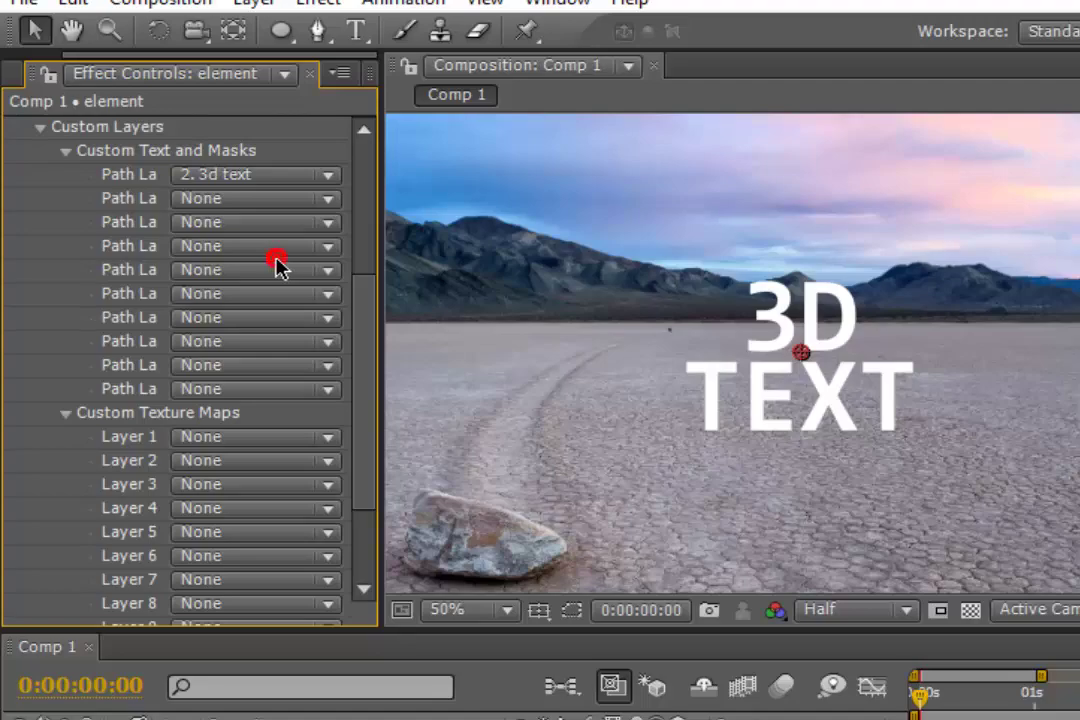
pyautogui.scroll(5, 277, 265)
pyautogui.scroll(1, 260, 265)
# Step: In Element's Scene Setup, extrude the '3D TEXT' title into a 3D model
pyautogui.click(193, 215)
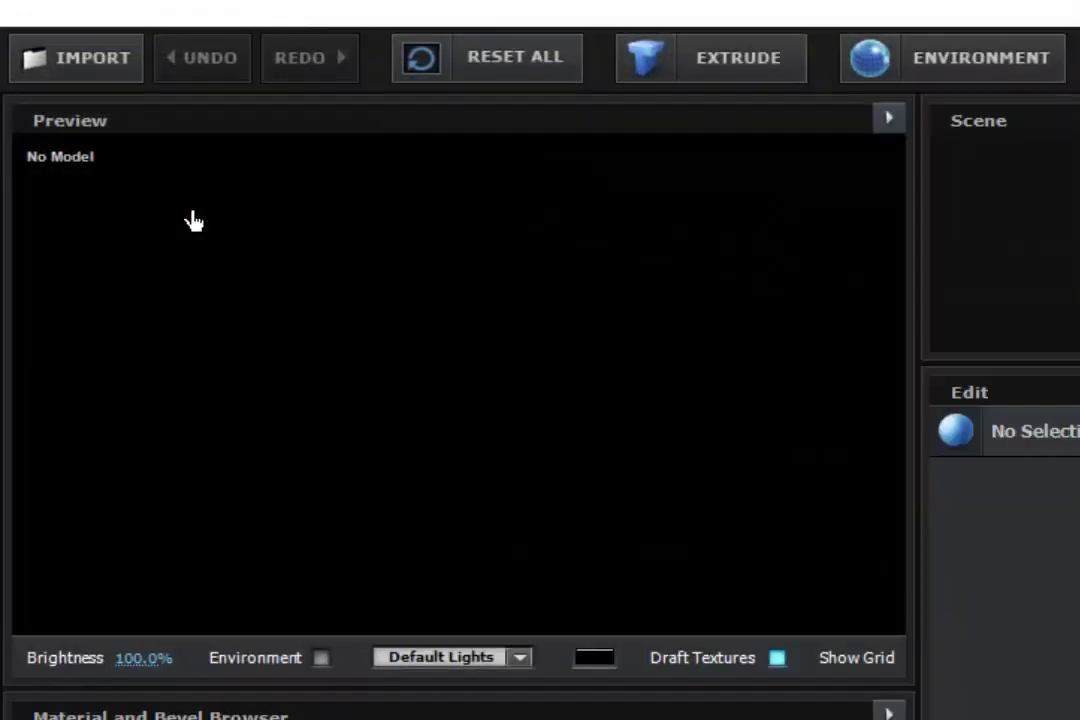
pyautogui.click(680, 75)
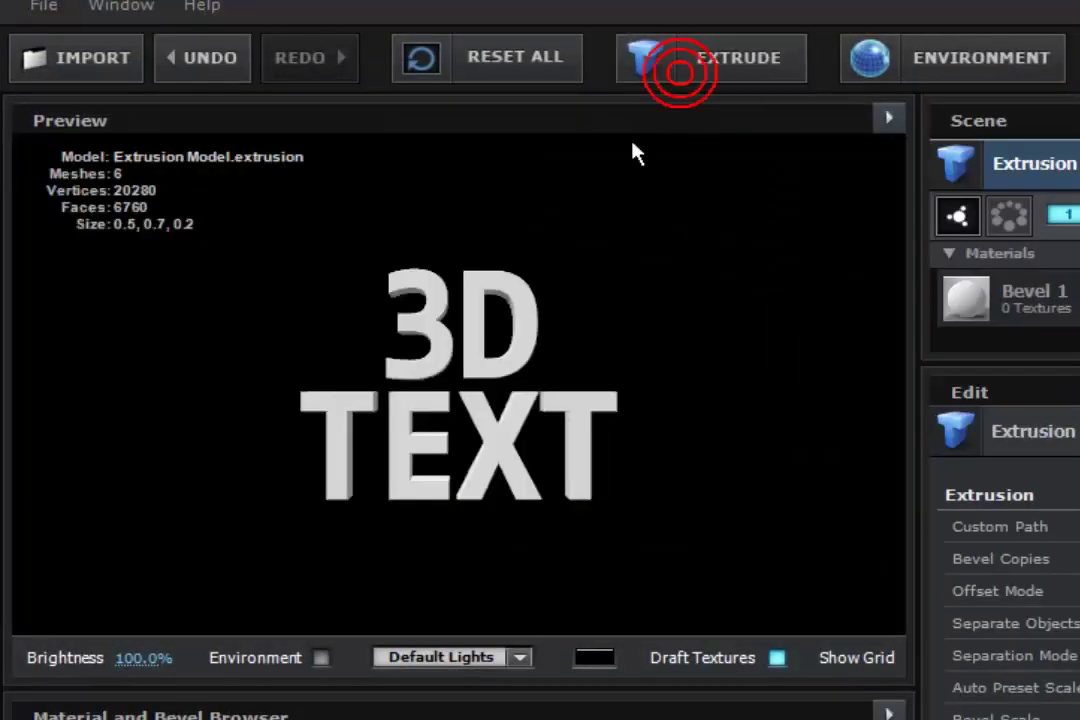
pyautogui.scroll(5, 427, 376)
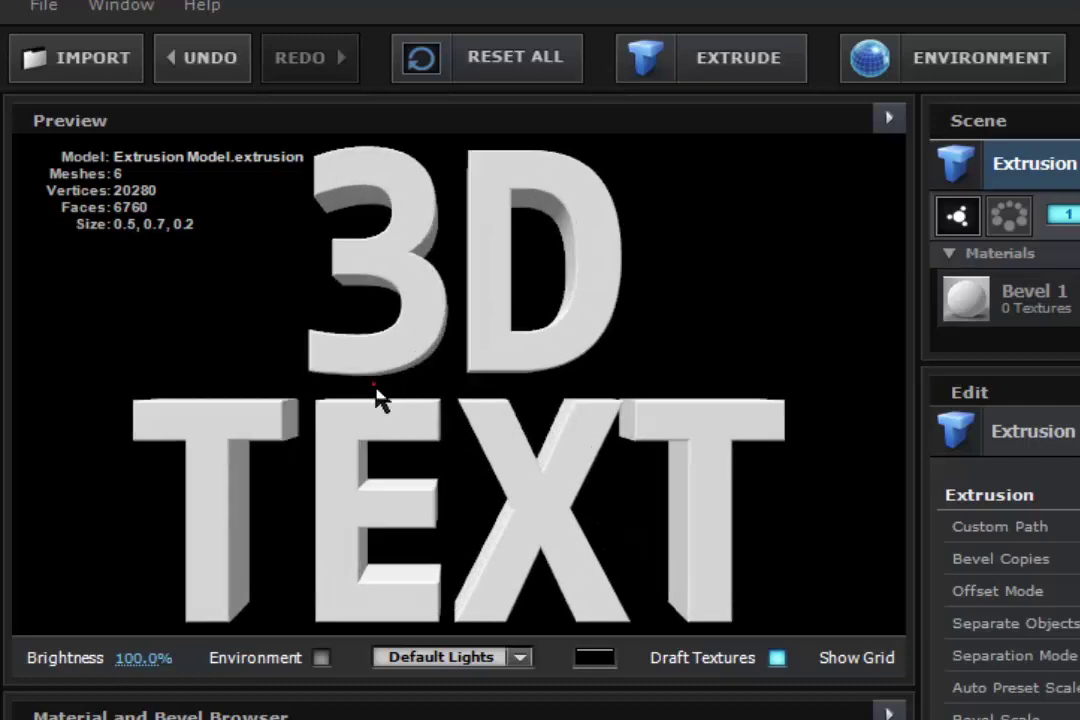
pyautogui.moveTo(378, 398); pyautogui.dragTo(441, 441)
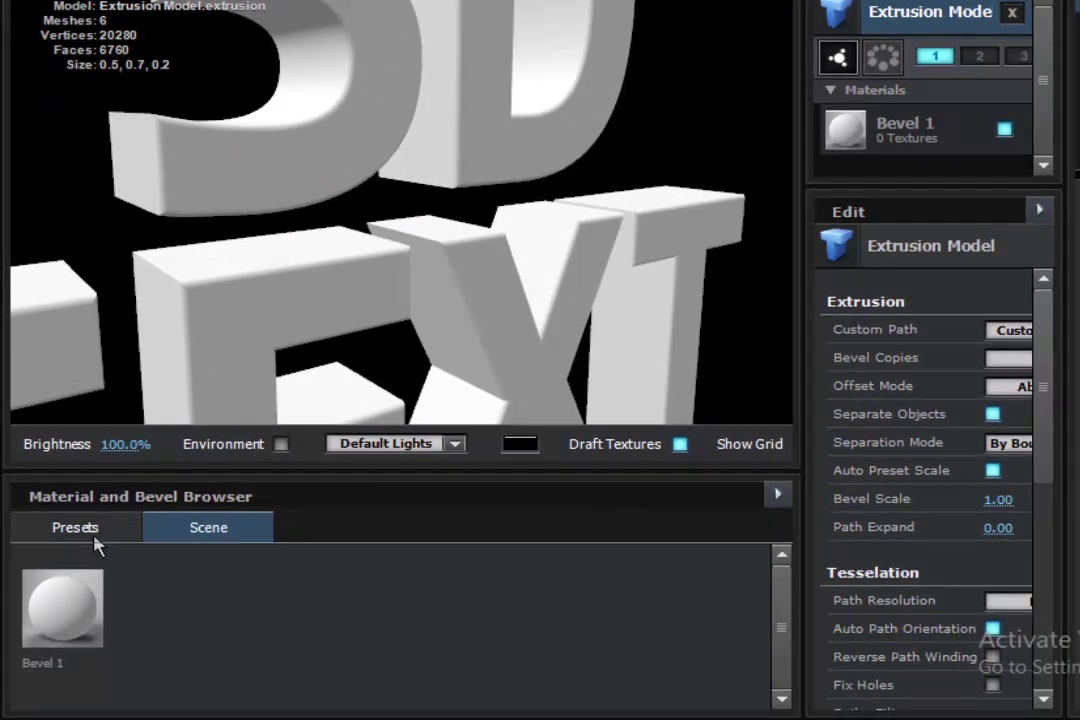
# Step: Drag metal_brushed from Presets > Materials > Pro_Shaders > Metal onto the text model
pyautogui.click(92, 528)
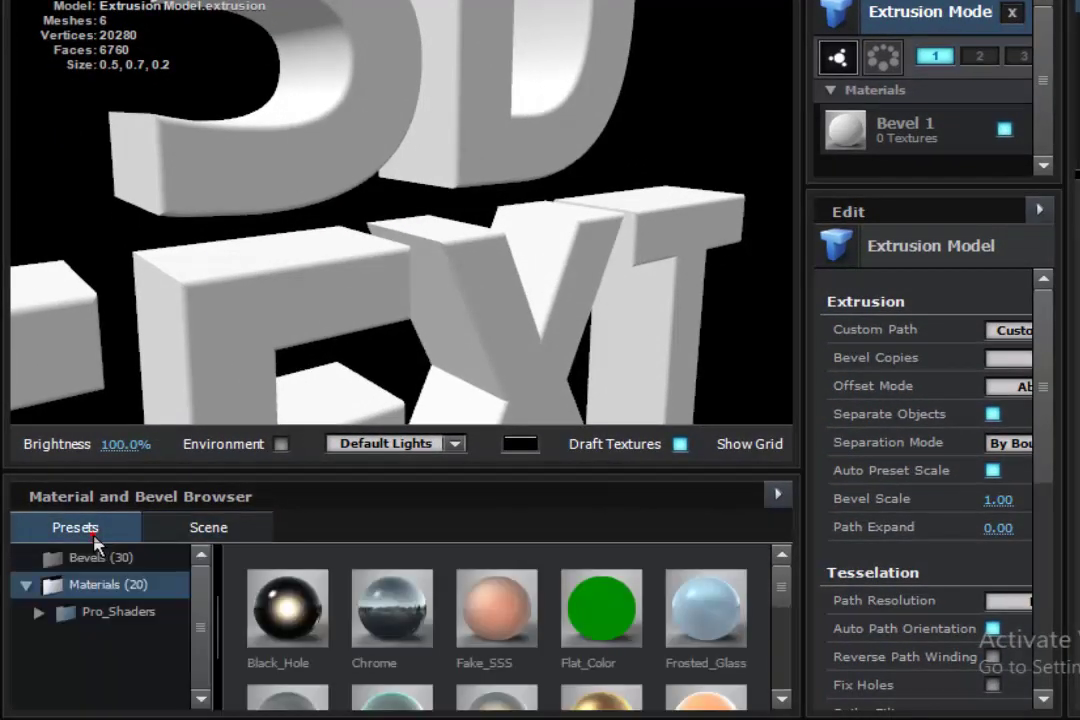
pyautogui.click(100, 605)
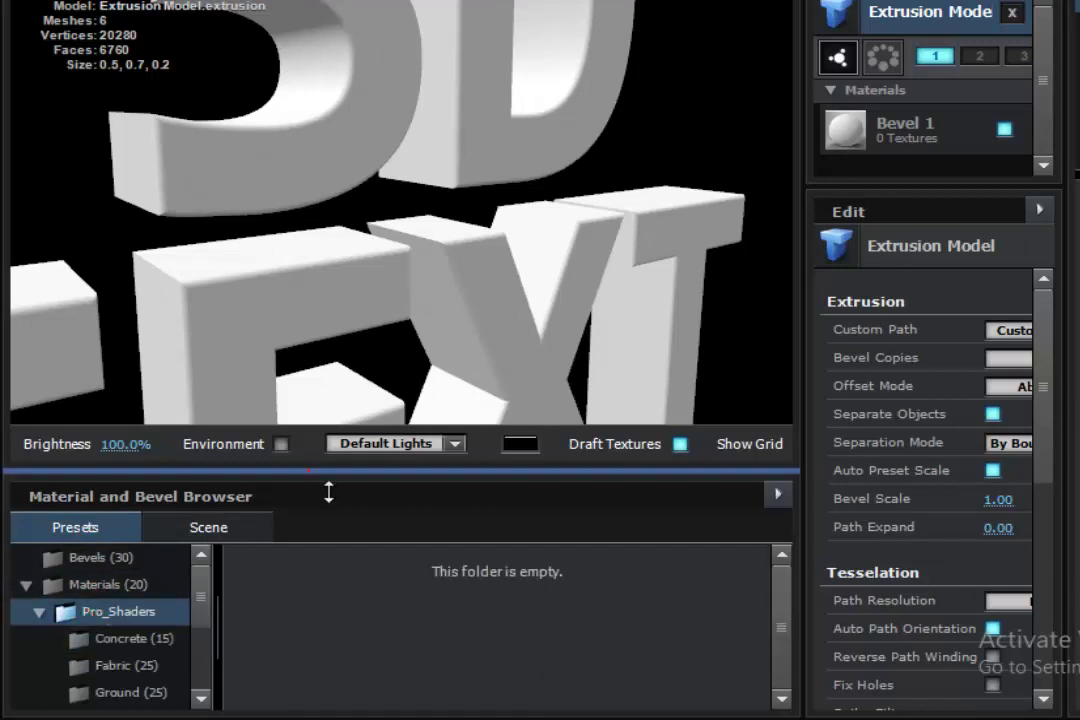
pyautogui.moveTo(326, 470); pyautogui.dragTo(313, 412)
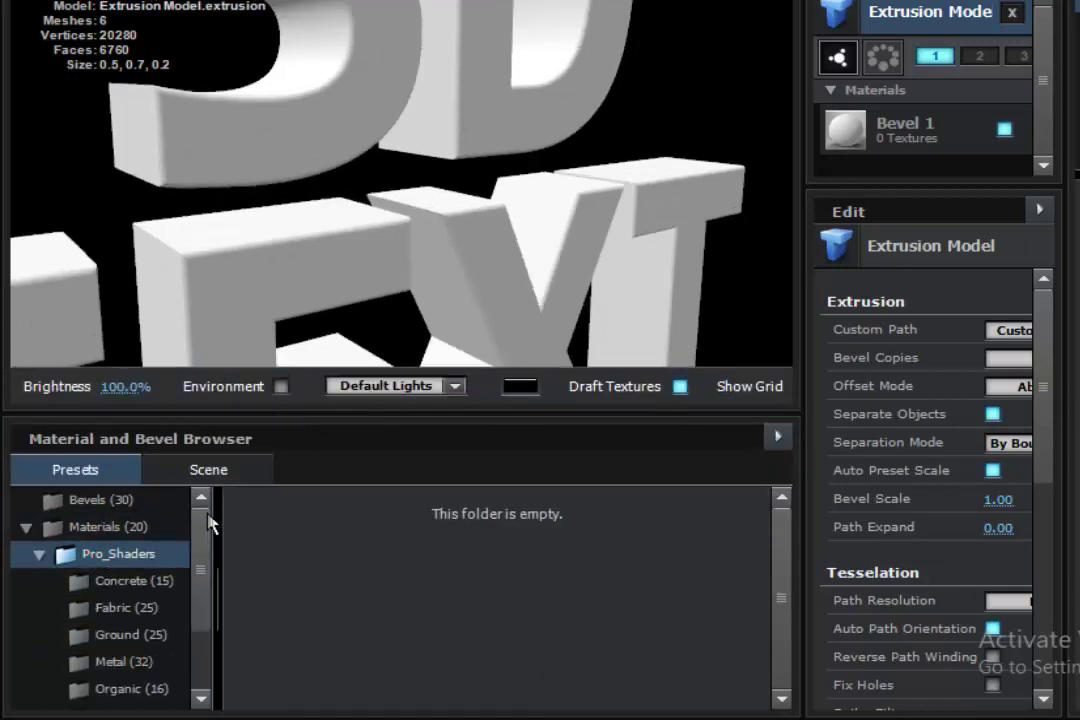
pyautogui.click(124, 662)
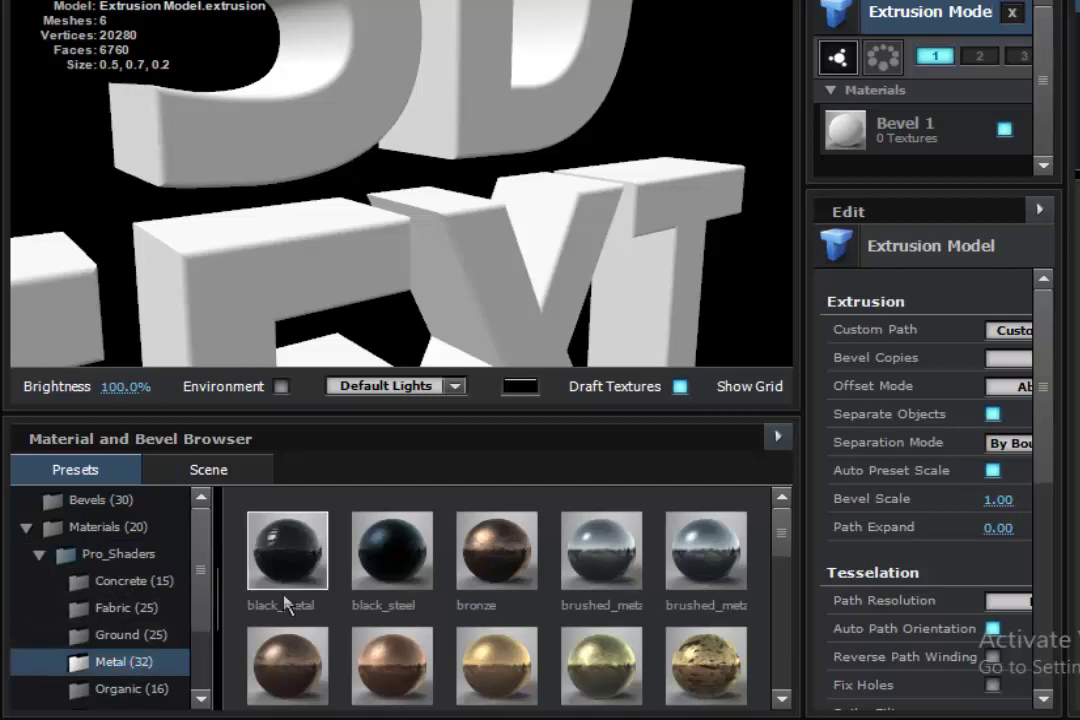
pyautogui.scroll(-5, 309, 603)
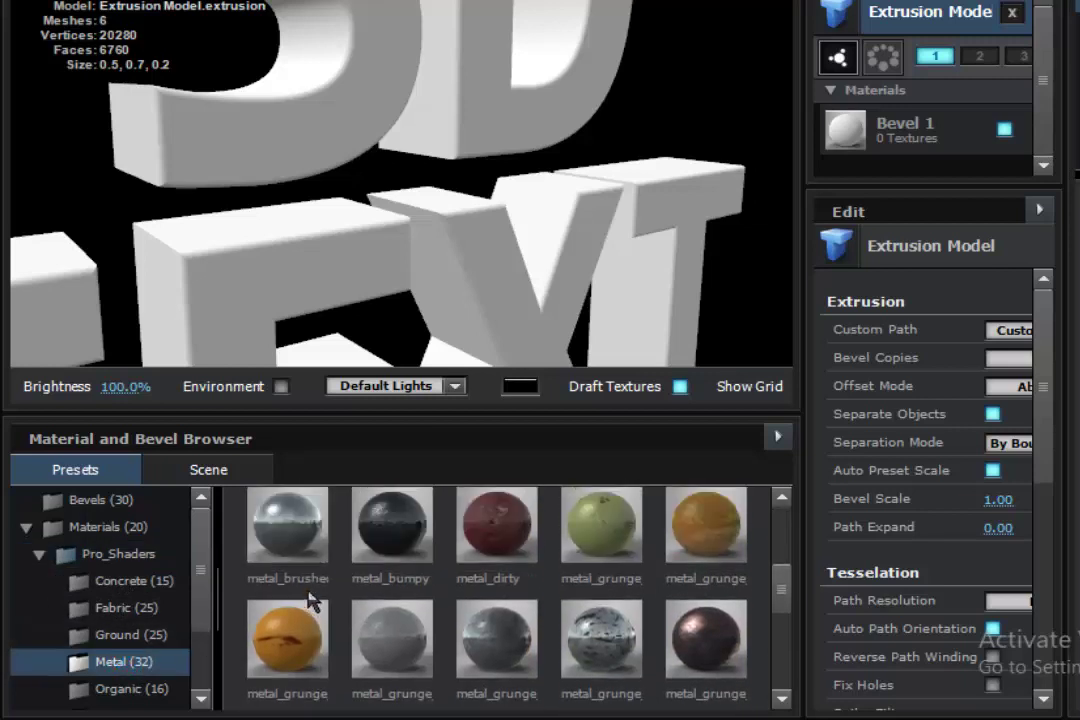
pyautogui.moveTo(313, 600); pyautogui.dragTo(313, 253)
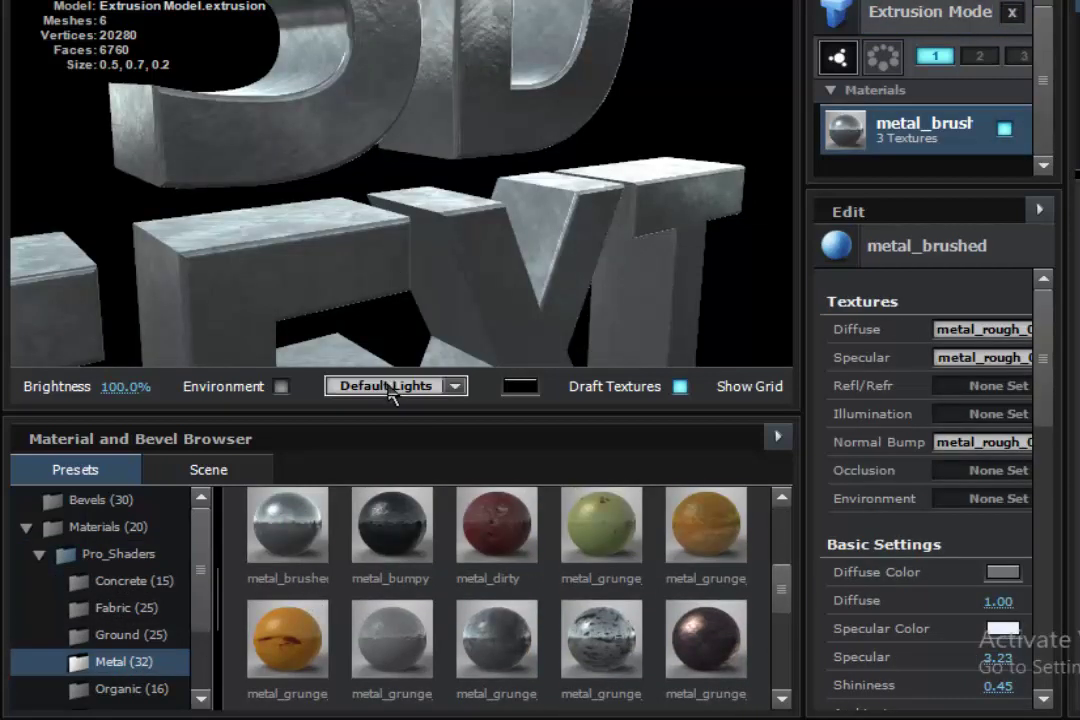
# Step: Set the metal_brushed material's Bevel Segments to 0 and Bevel Size to 0.75
pyautogui.moveTo(405, 414); pyautogui.dragTo(405, 480)
pyautogui.scroll(5, 425, 256)
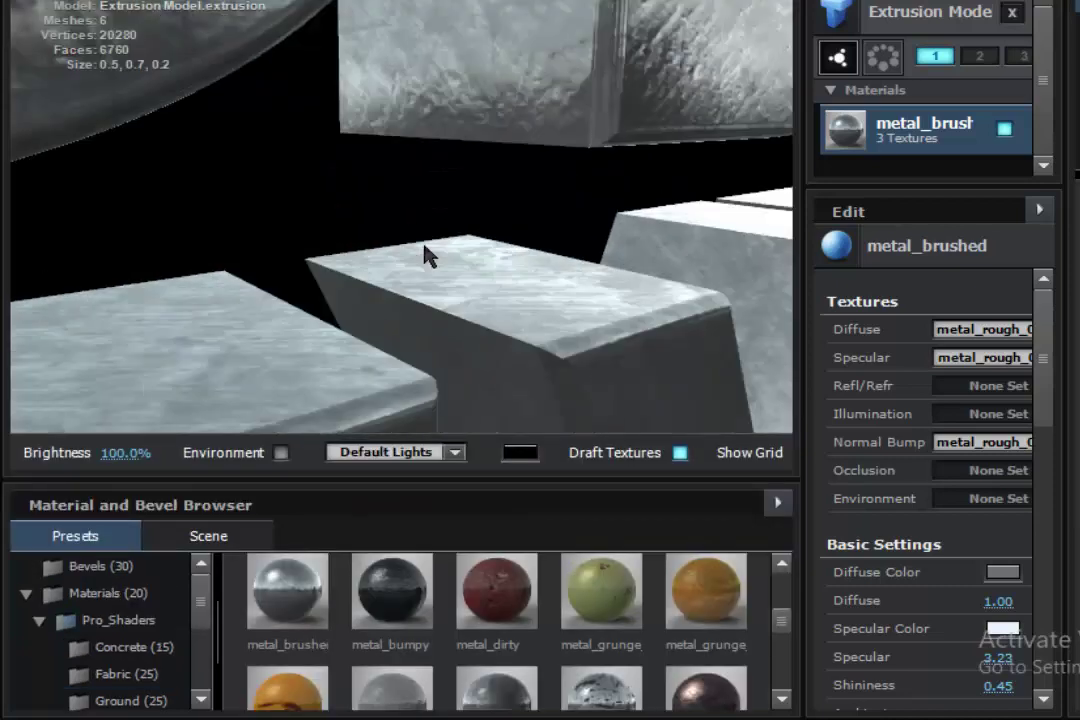
pyautogui.scroll(-2, 425, 256)
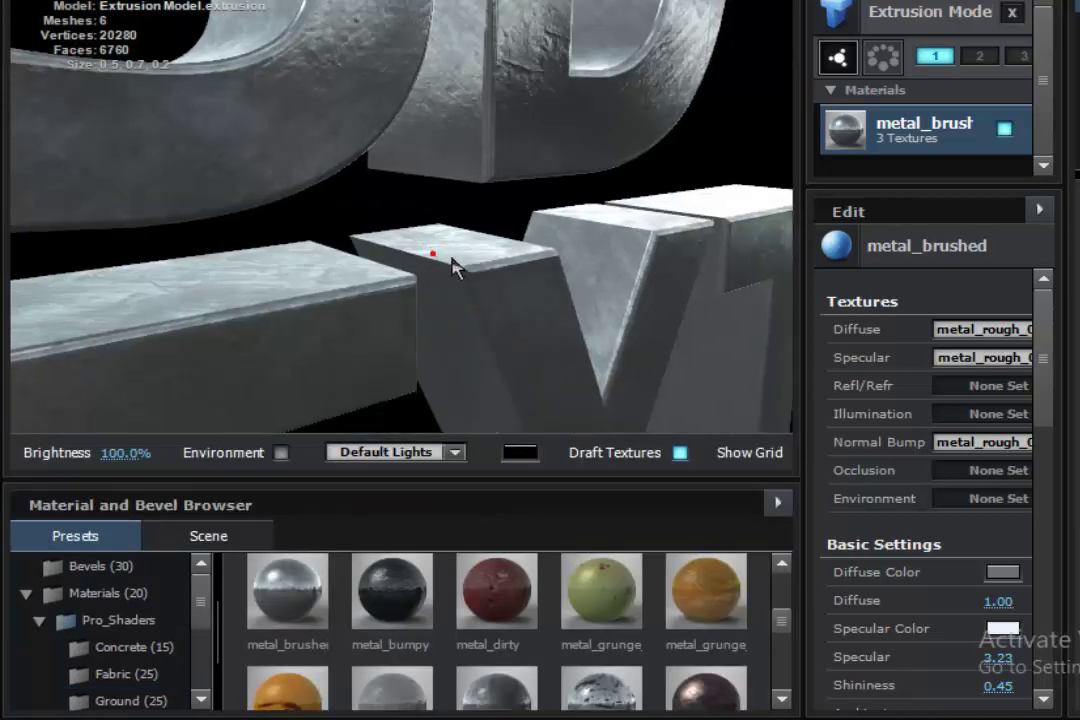
pyautogui.scroll(2, 448, 265)
pyautogui.scroll(2, 462, 285)
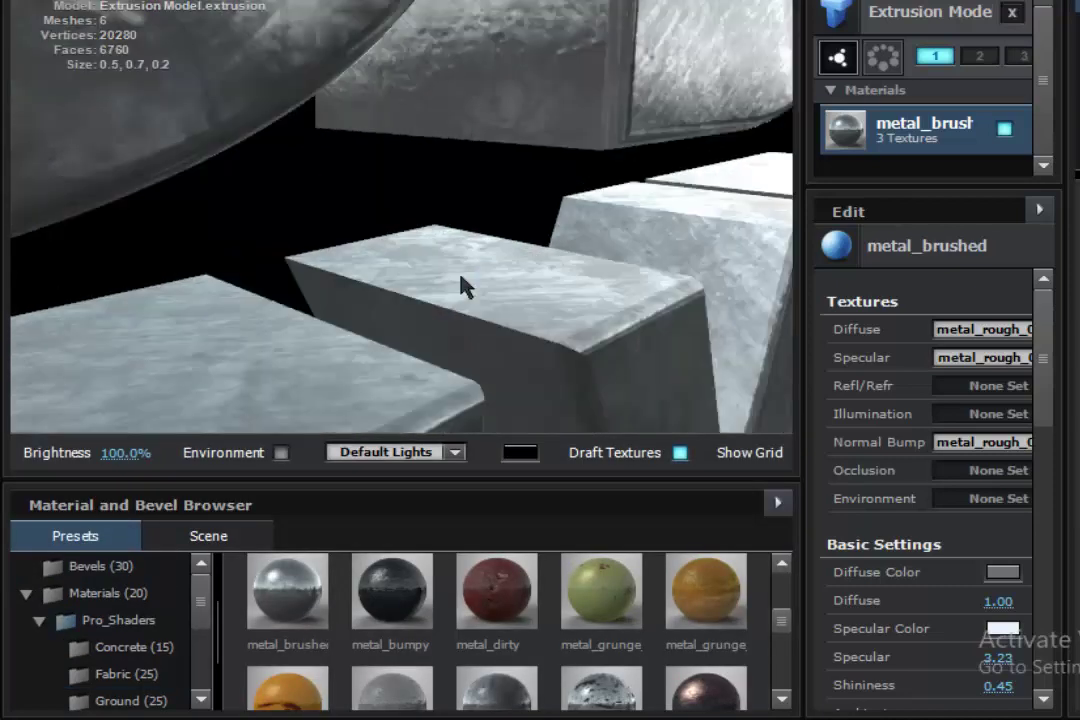
pyautogui.click(897, 148)
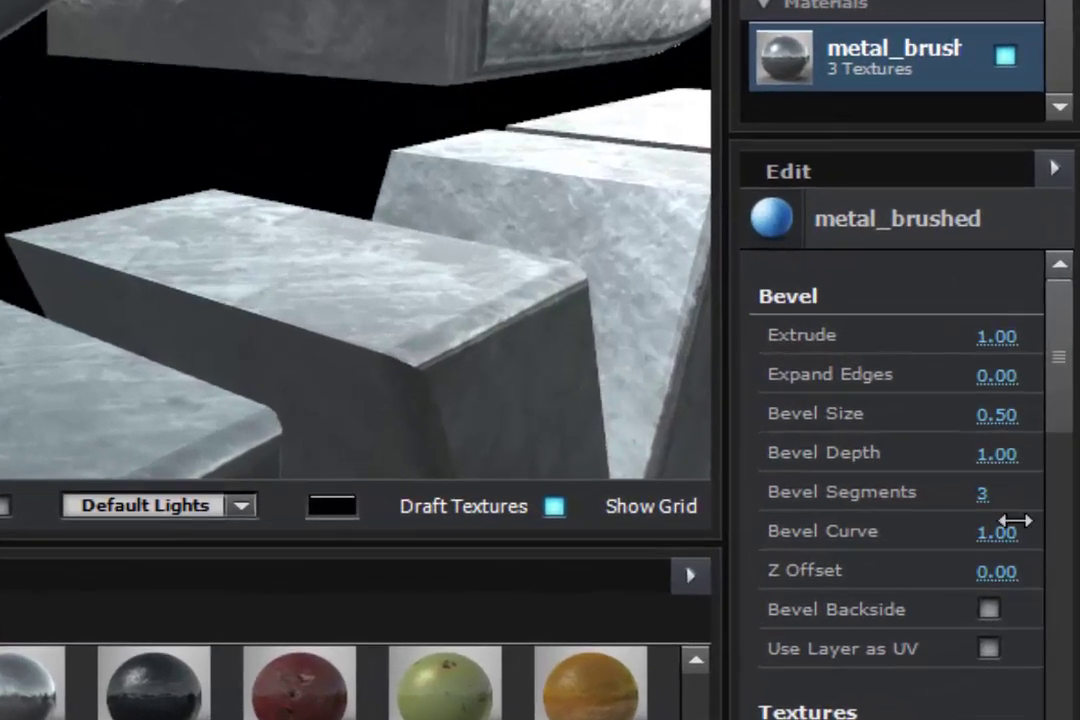
pyautogui.moveTo(987, 442); pyautogui.dragTo(999, 468)
pyautogui.moveTo(997, 537); pyautogui.dragTo(967, 514)
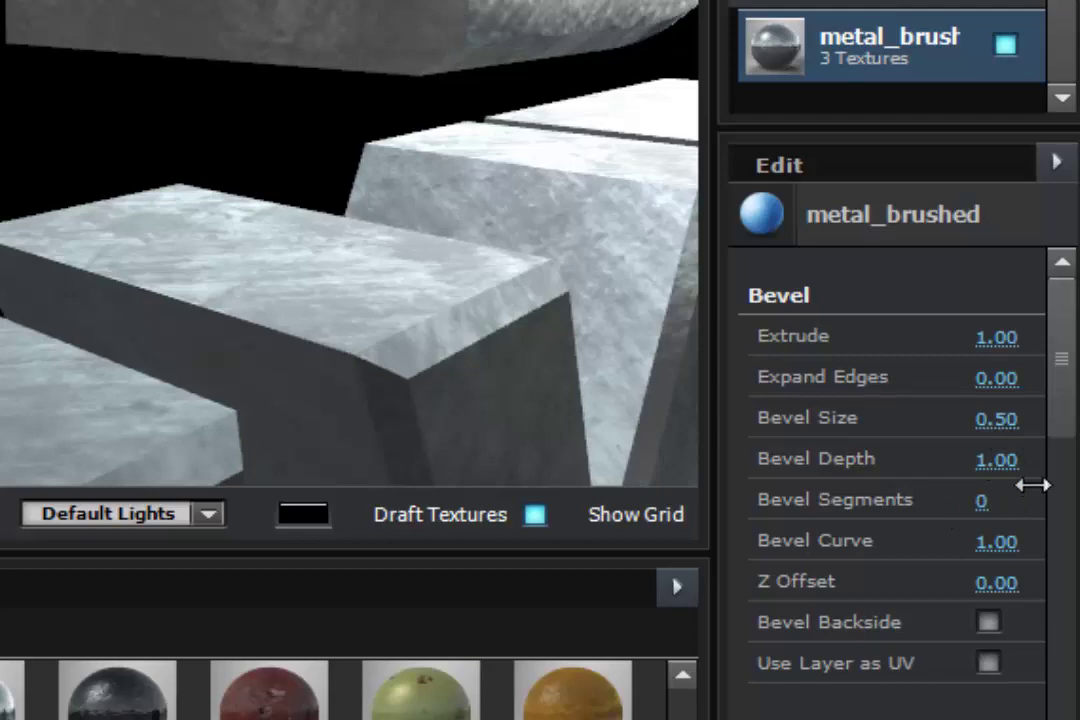
pyautogui.moveTo(997, 418); pyautogui.dragTo(1068, 453)
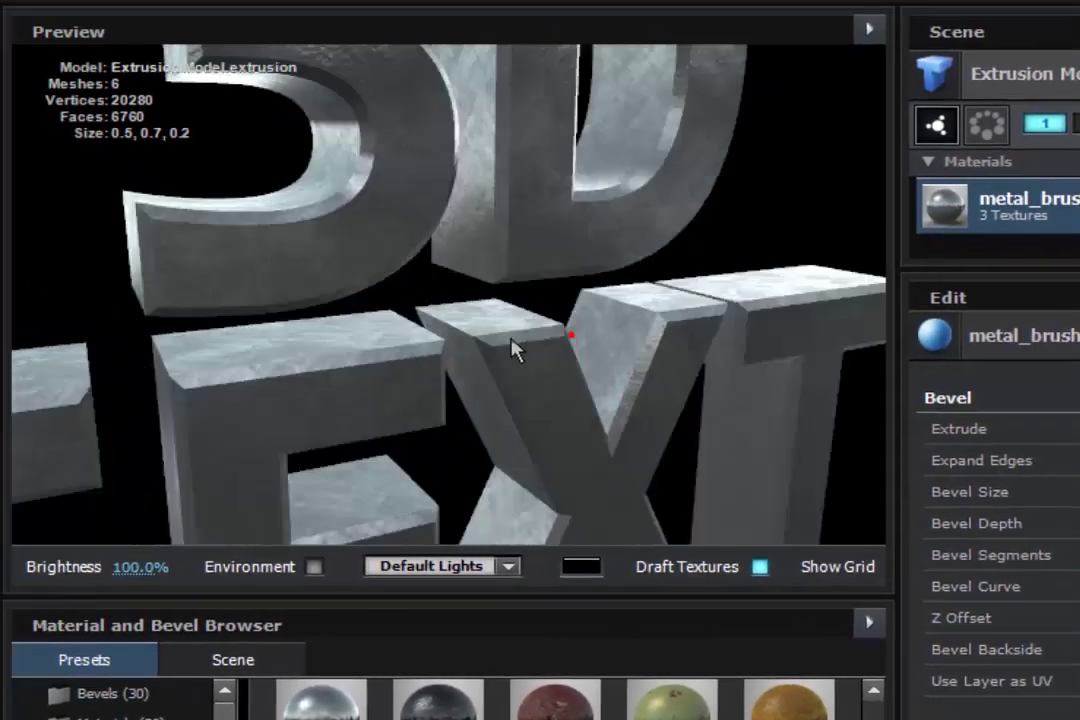
pyautogui.moveTo(512, 349); pyautogui.dragTo(458, 336)
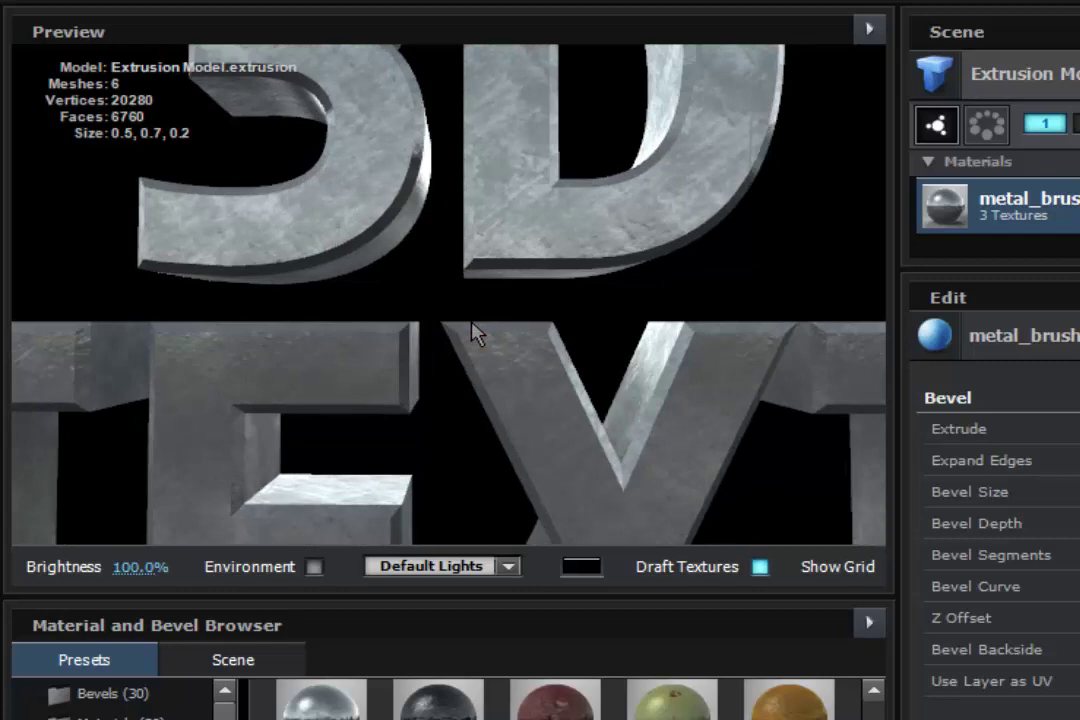
pyautogui.scroll(-3, 476, 335)
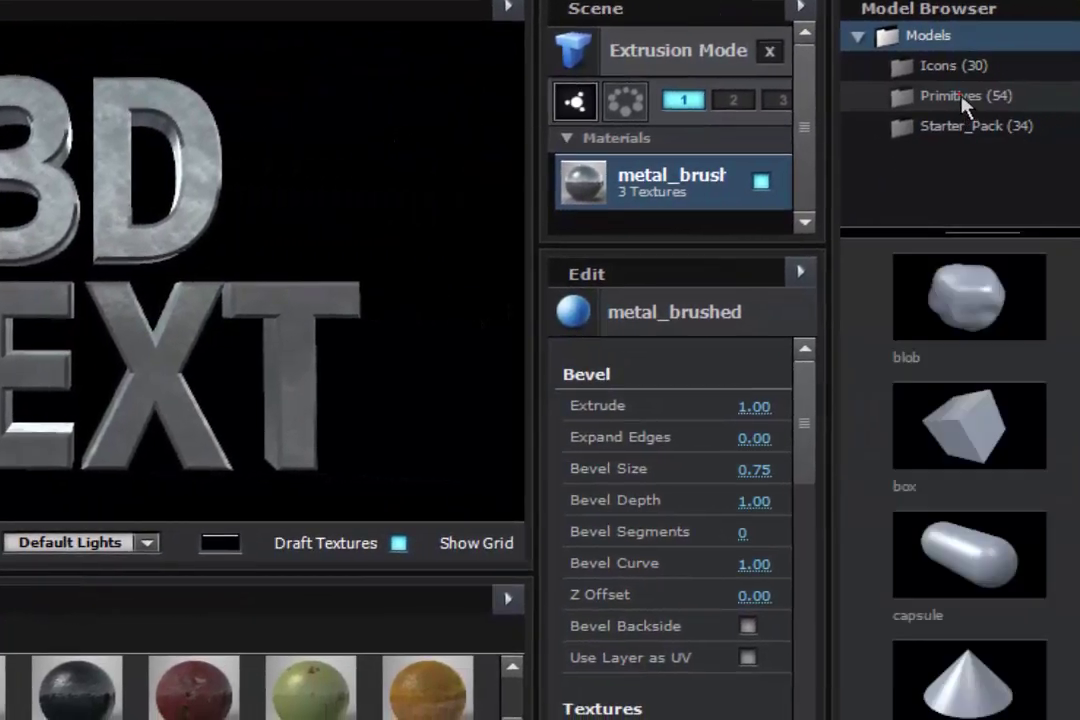
# Step: Add the plane primitive from the Model Browser's Primitives to the scene
pyautogui.click(905, 92)
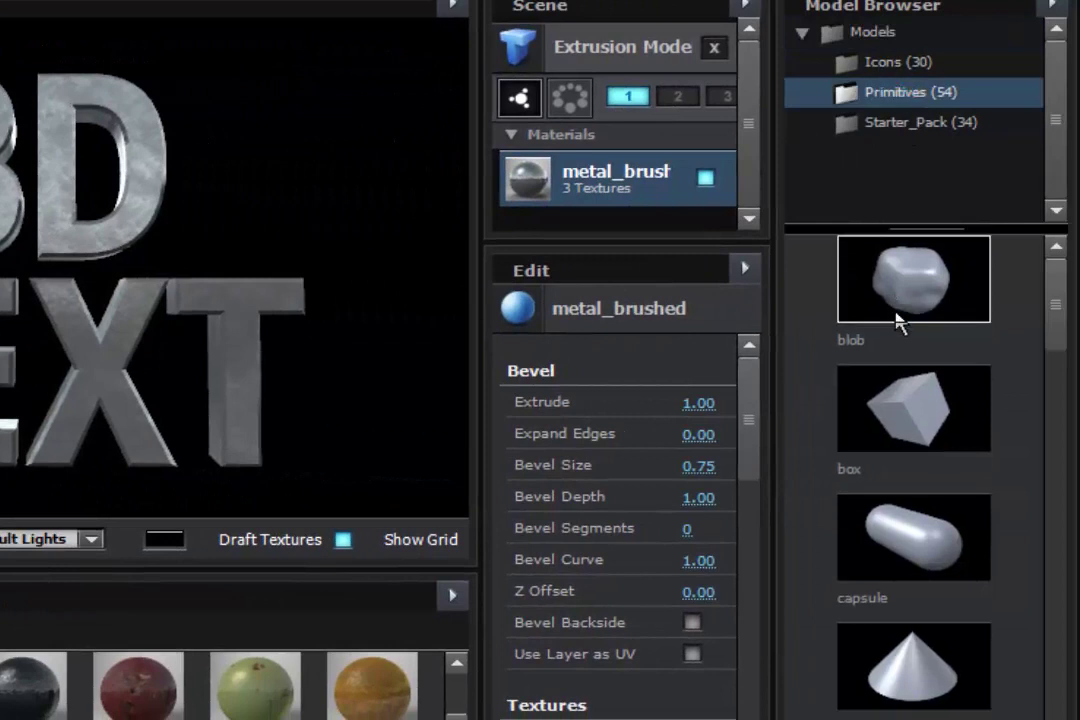
pyautogui.scroll(-4, 897, 320)
pyautogui.scroll(-2, 897, 320)
pyautogui.scroll(-2, 897, 320)
pyautogui.scroll(-1, 898, 321)
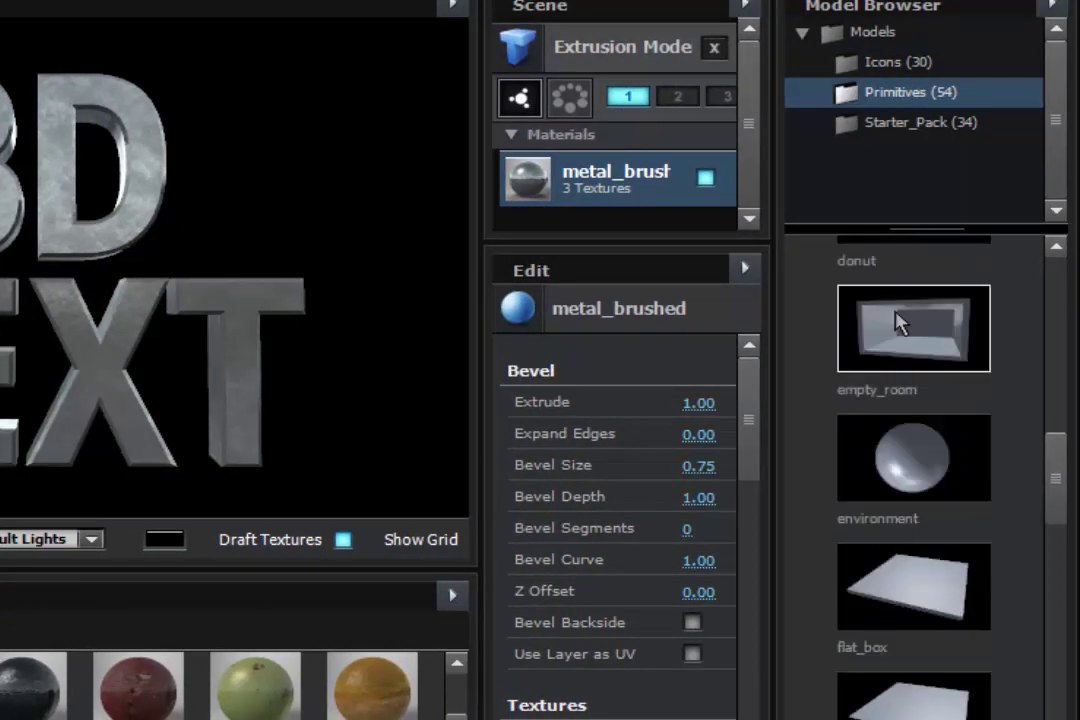
pyautogui.scroll(-3, 897, 320)
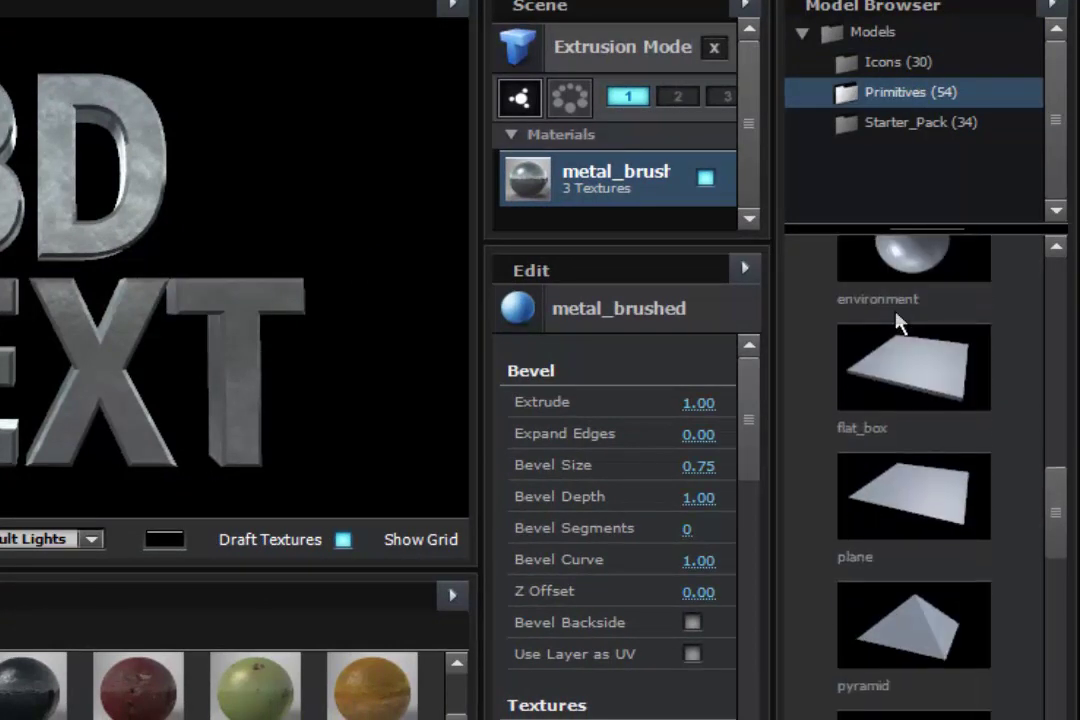
pyautogui.click(897, 527)
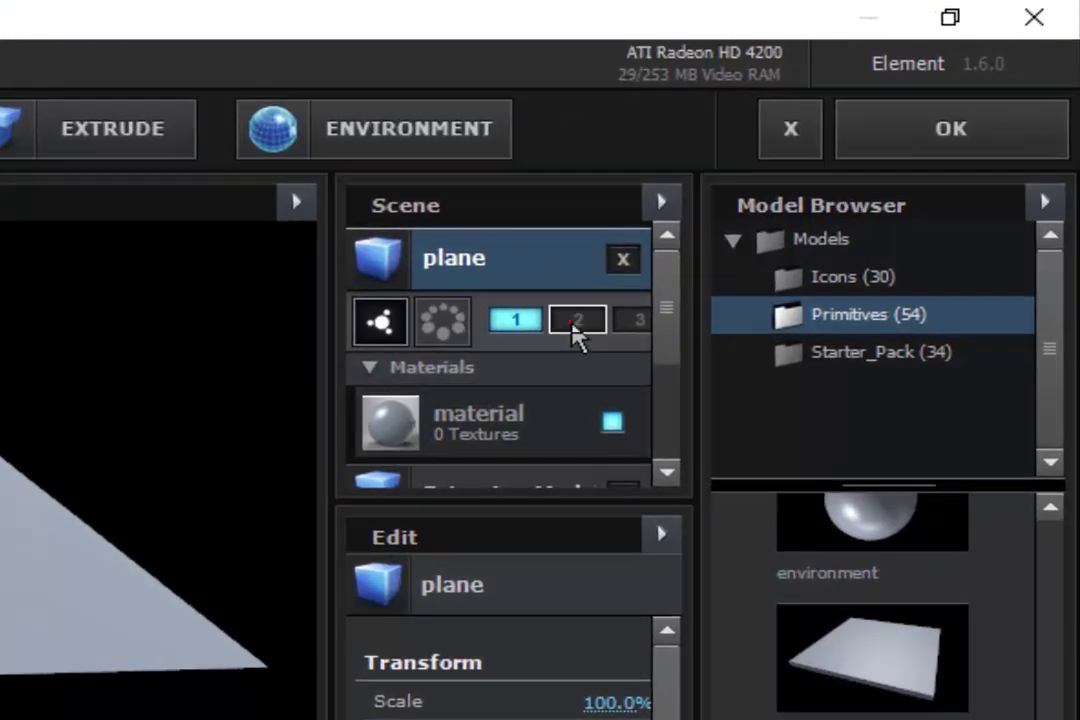
# Step: Put the plane in group 2 only, off group 1, and apply the scene with OK
pyautogui.click(577, 322)
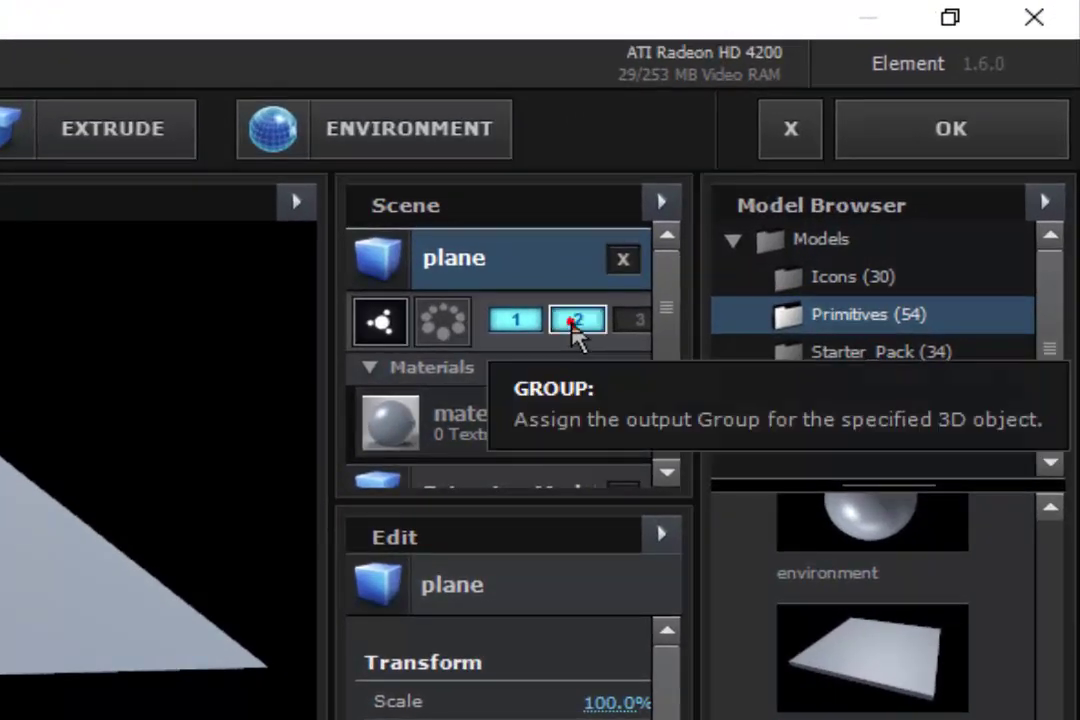
pyautogui.click(507, 323)
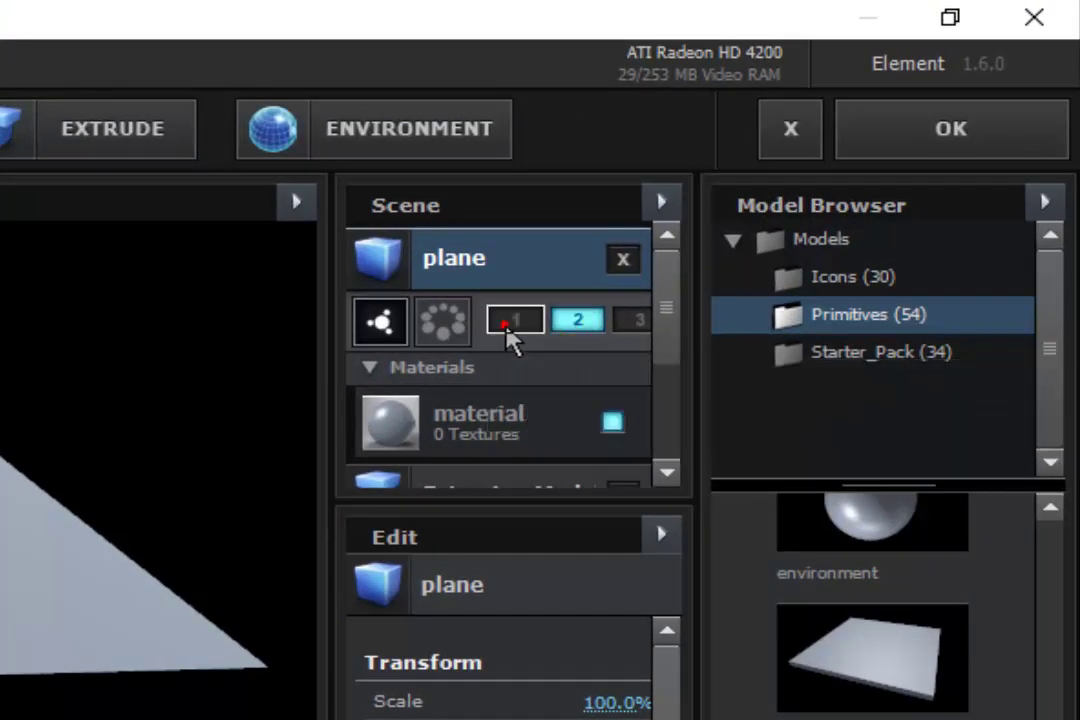
pyautogui.click(889, 149)
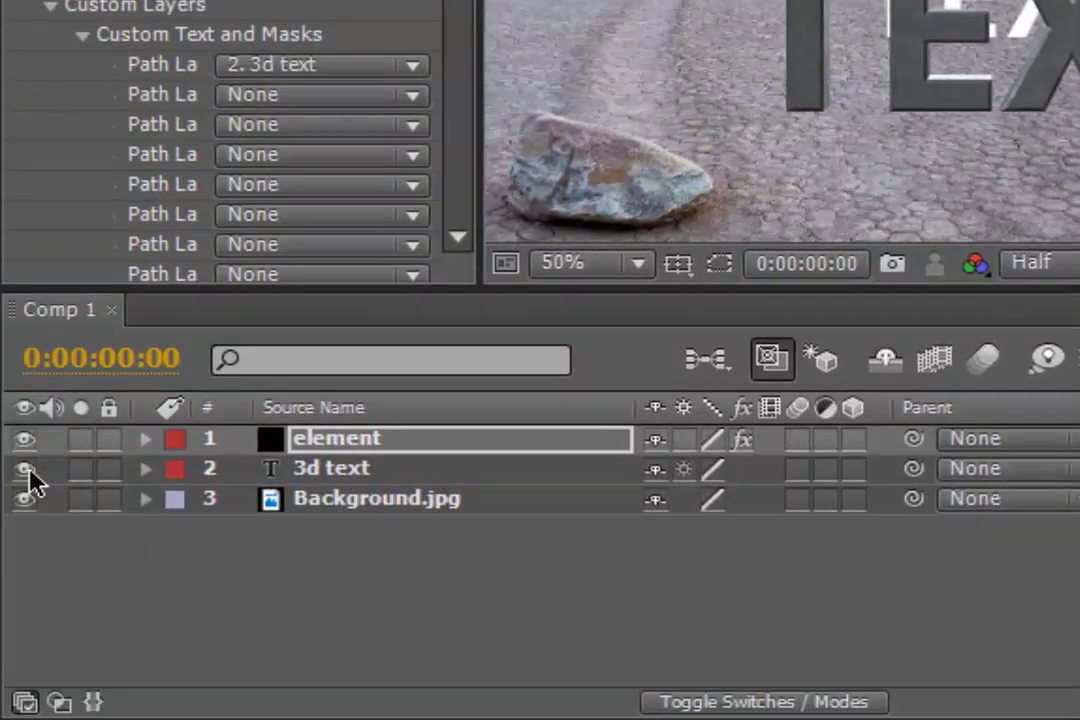
# Step: Hide the original 3d text layer and add a Camera 1 with default settings
pyautogui.click(26, 469)
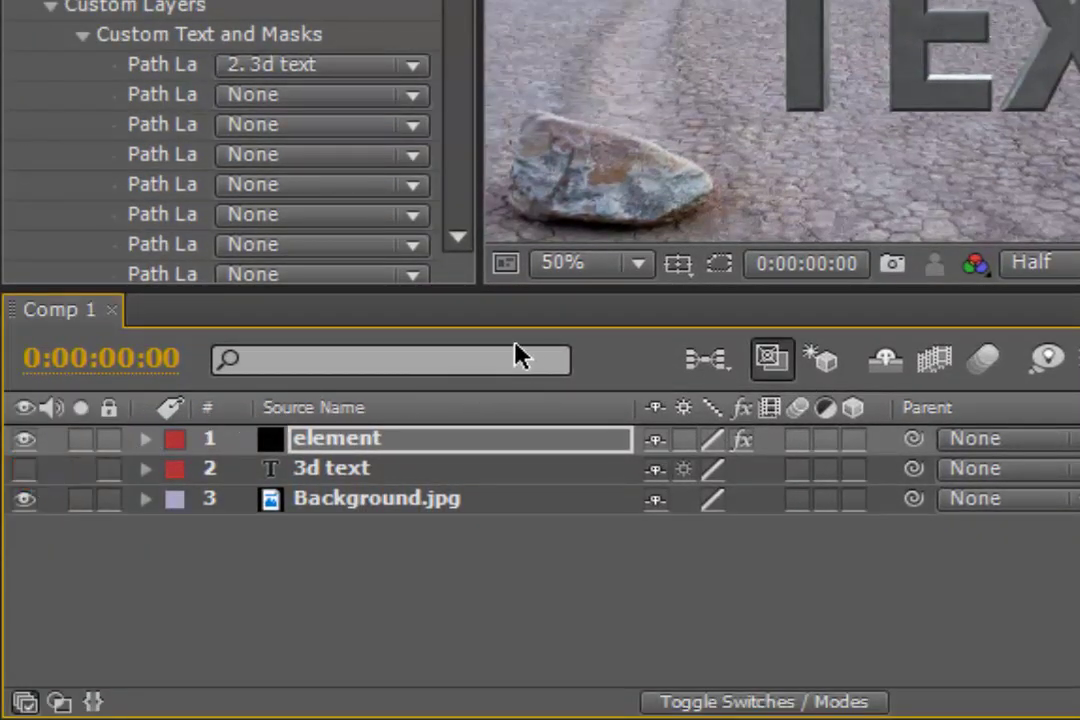
pyautogui.rightClick(540, 549)
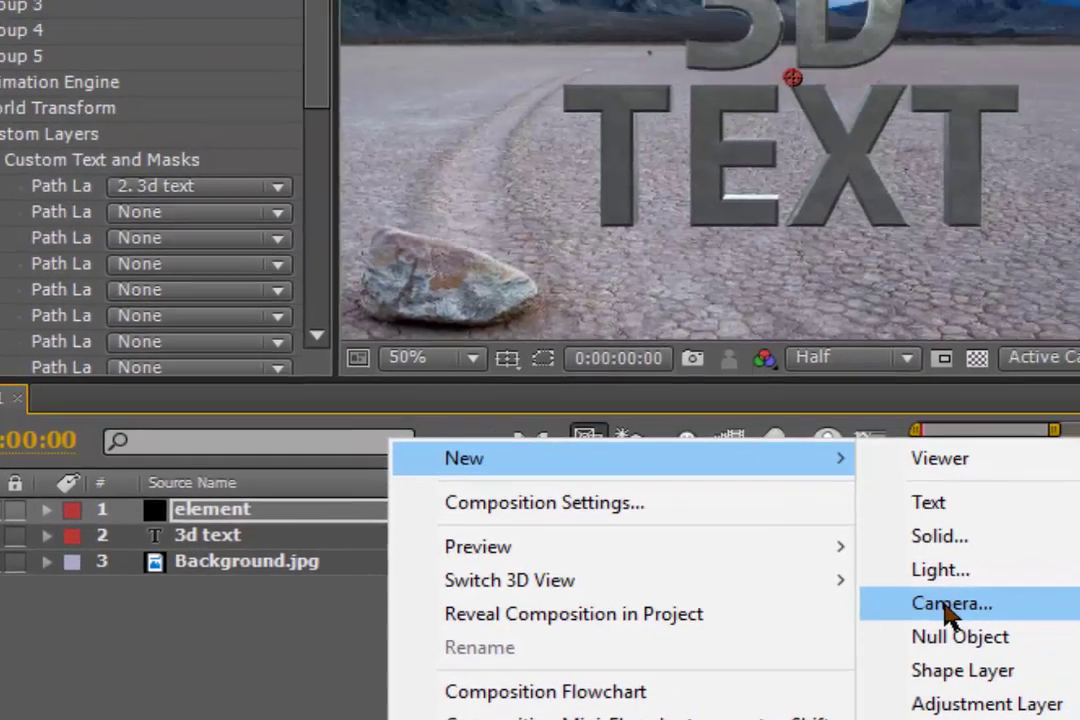
pyautogui.click(1078, 550)
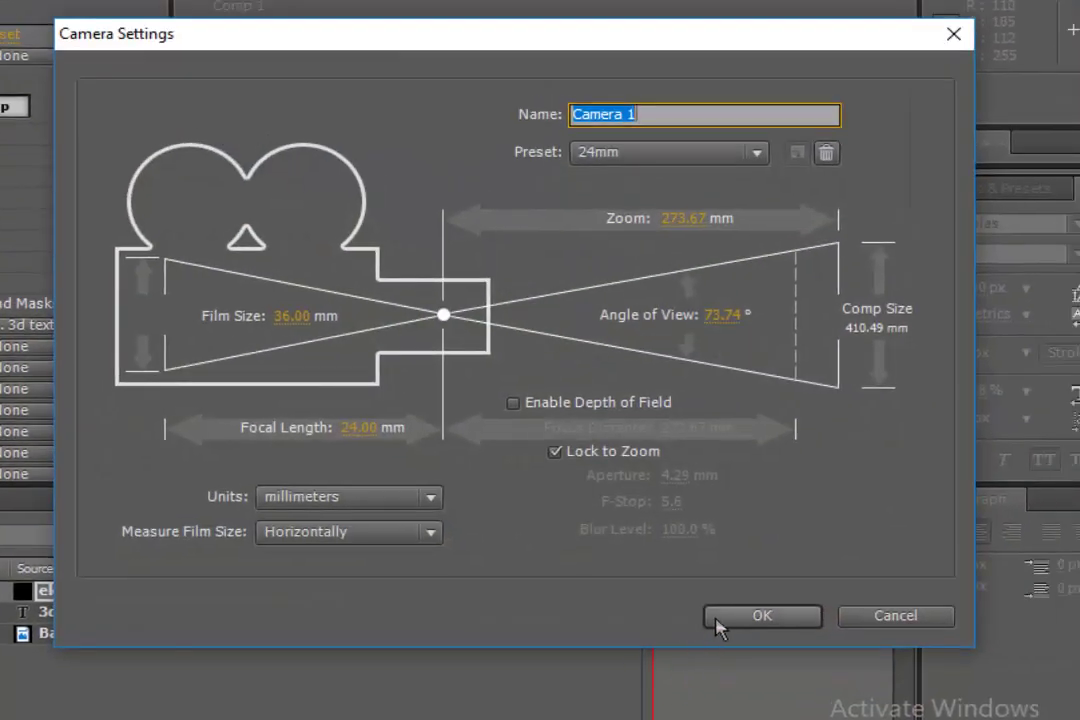
pyautogui.click(1078, 461)
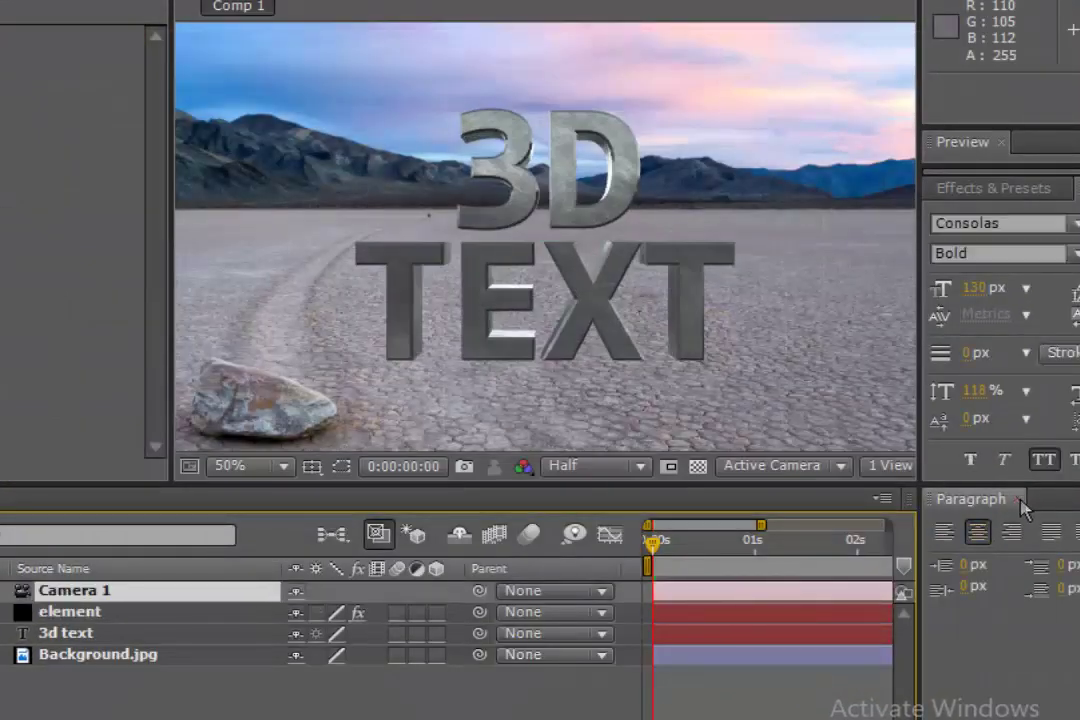
pyautogui.click(1019, 500)
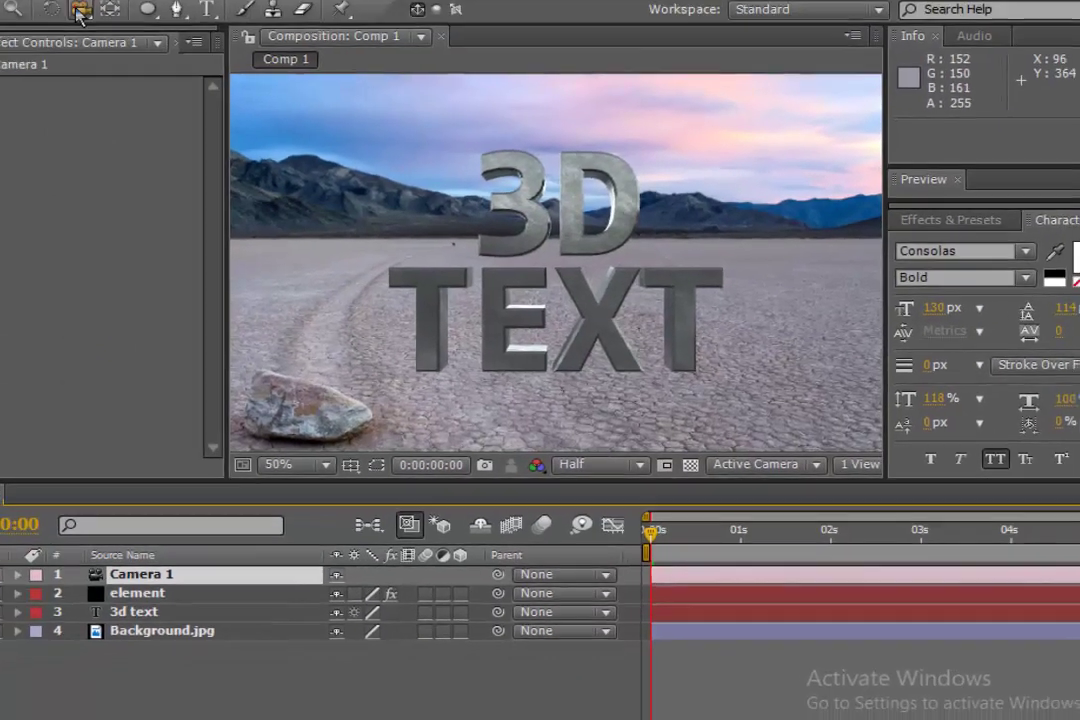
# Step: Orbit Camera 1 around the text, then select the element layer to show its Element settings
pyautogui.click(138, 55)
pyautogui.moveTo(537, 291); pyautogui.dragTo(550, 301)
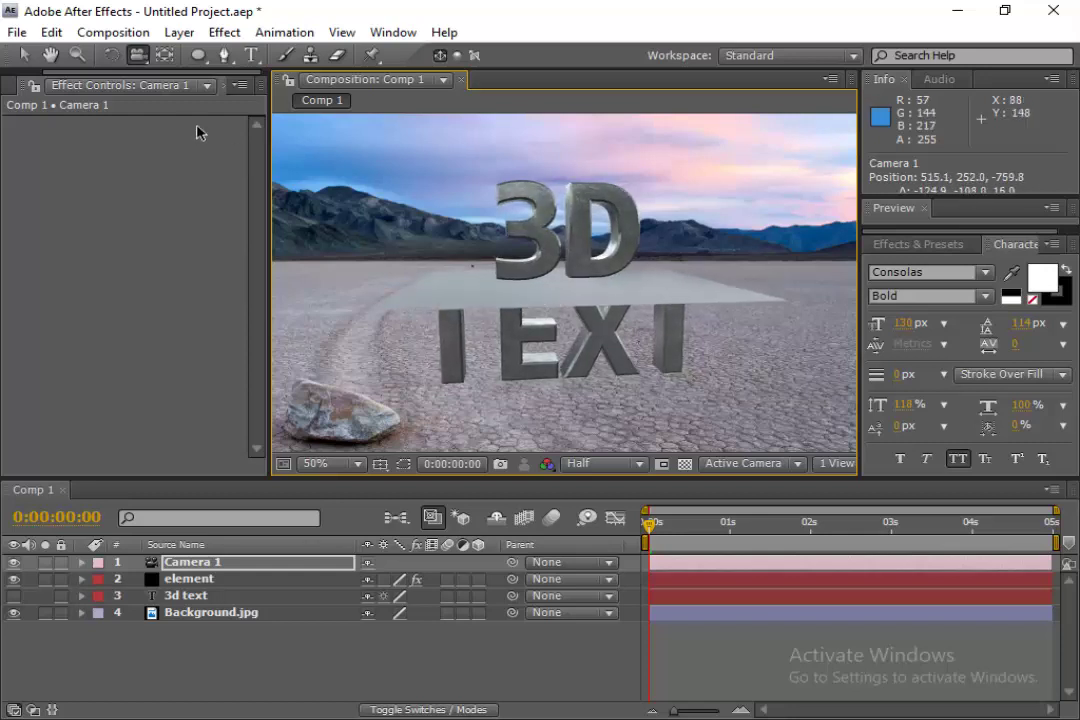
pyautogui.click(27, 56)
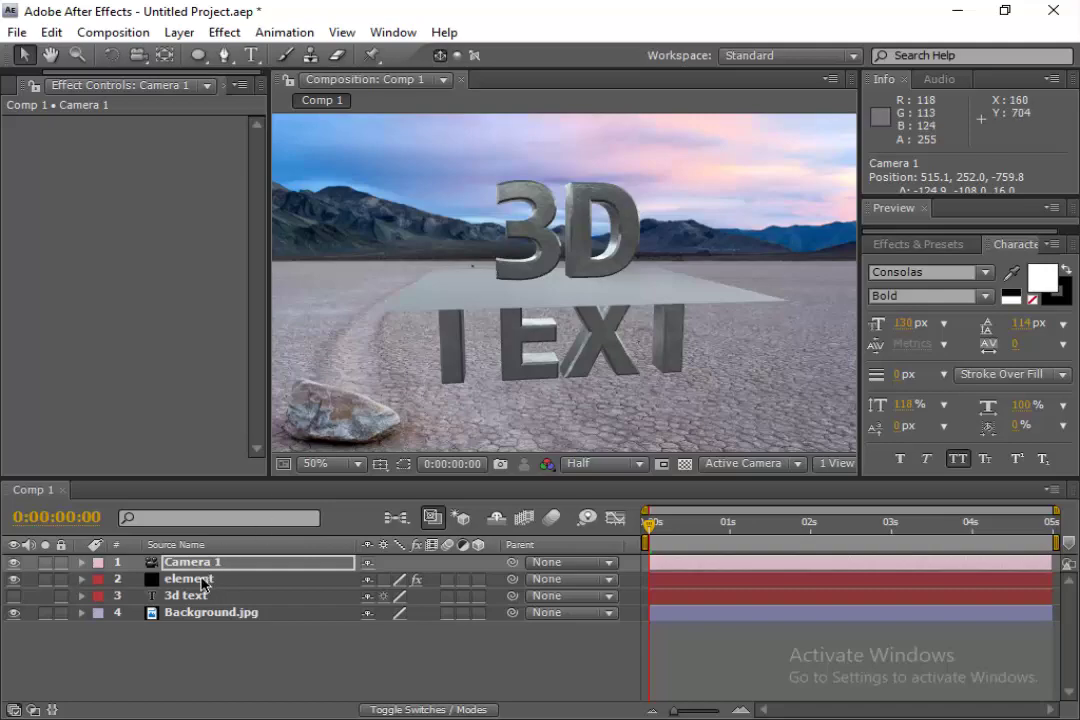
pyautogui.click(185, 579)
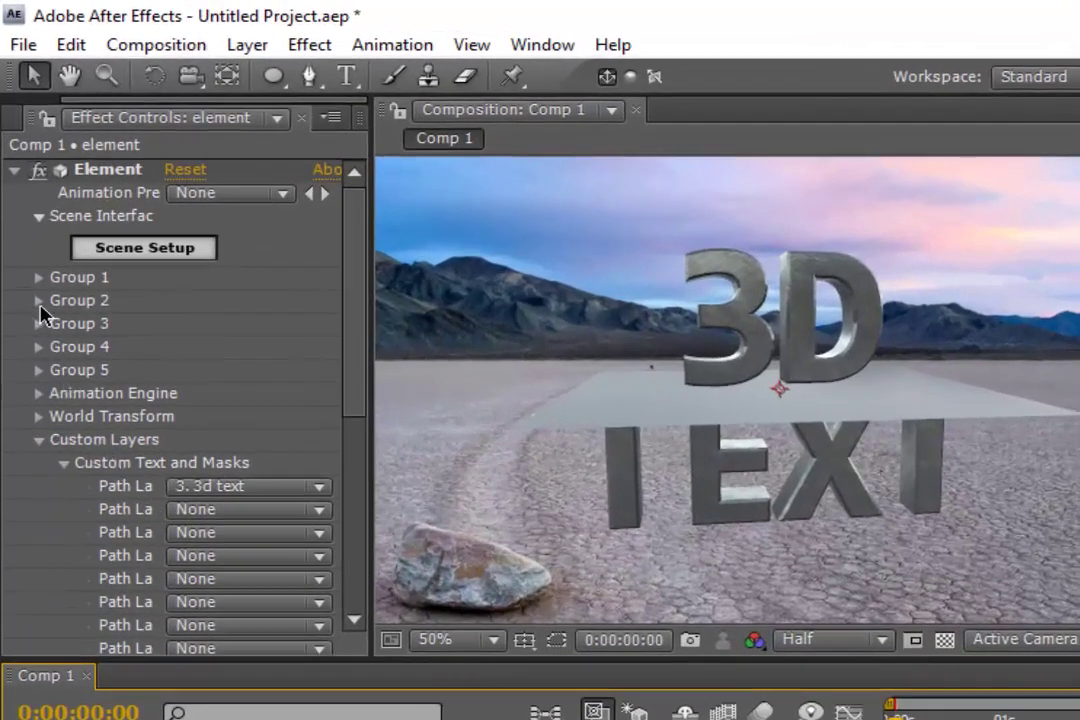
# Step: In Group 2, set Particle Replicator Position Y to about 555 and particle size to about 20.42
pyautogui.click(39, 303)
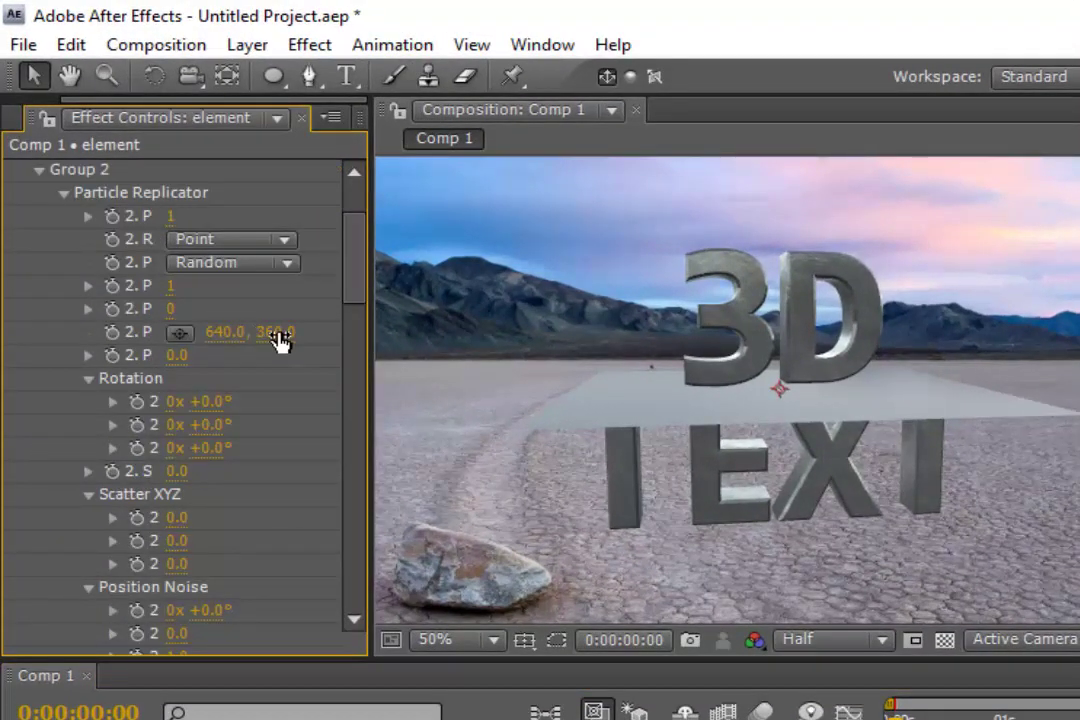
pyautogui.moveTo(276, 332)
pyautogui.mouseDown()
pyautogui.moveTo(561, 351)
pyautogui.moveTo(552, 350)
pyautogui.mouseUp()
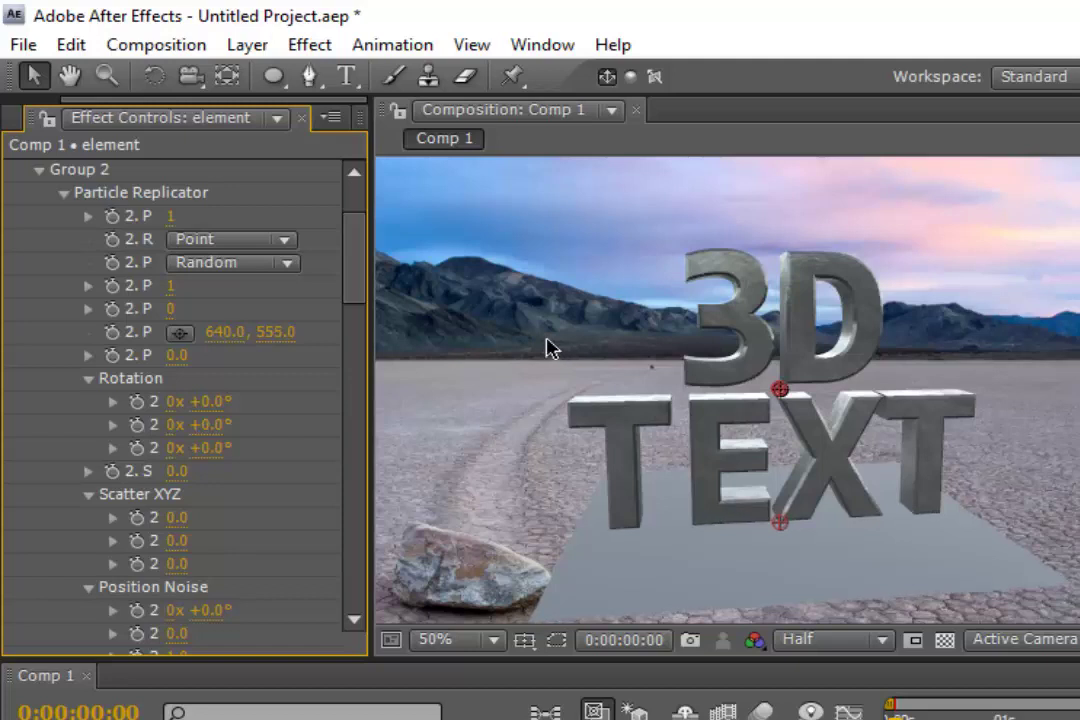
pyautogui.click(65, 195)
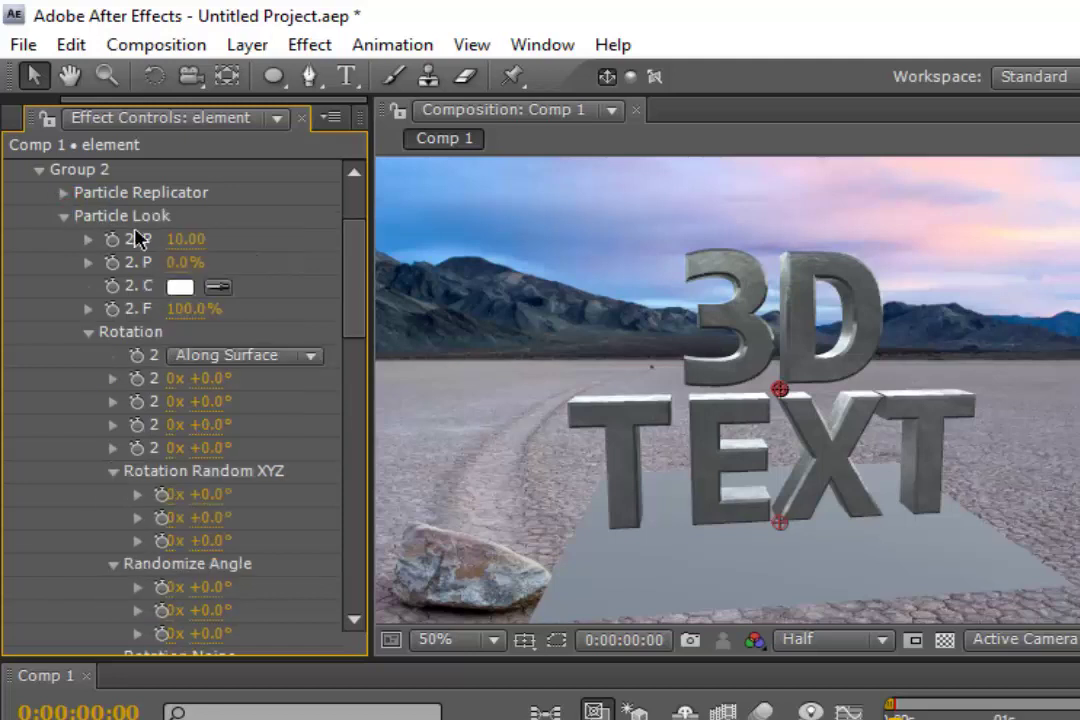
pyautogui.moveTo(190, 251); pyautogui.dragTo(360, 255)
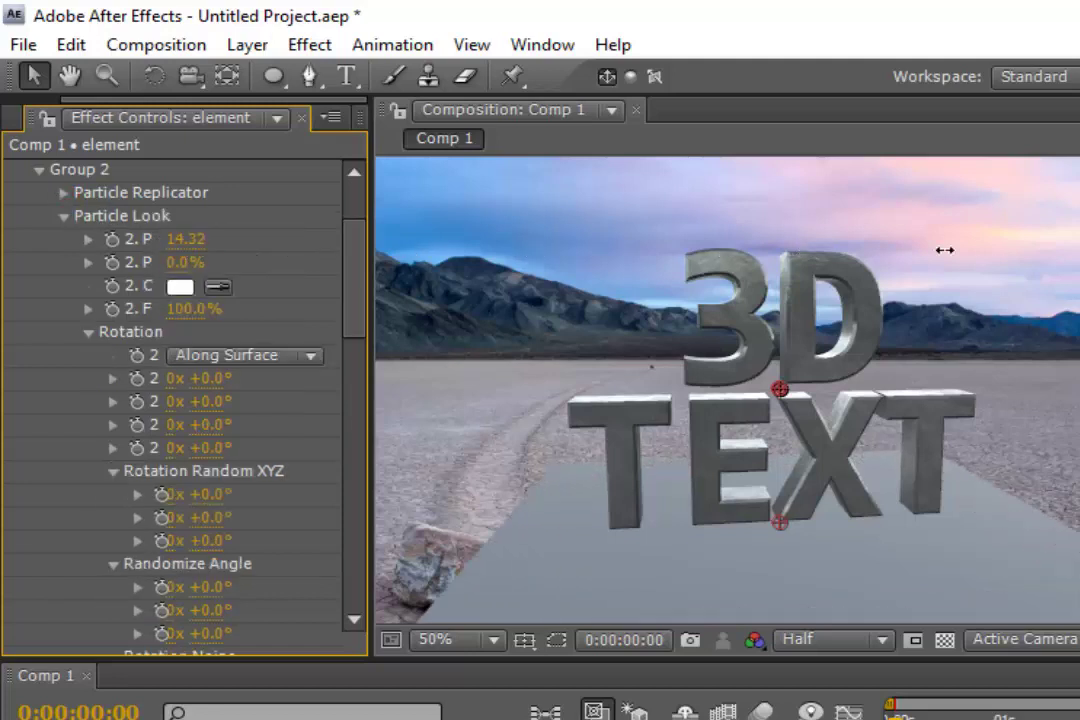
pyautogui.moveTo(192, 240); pyautogui.dragTo(725, 250)
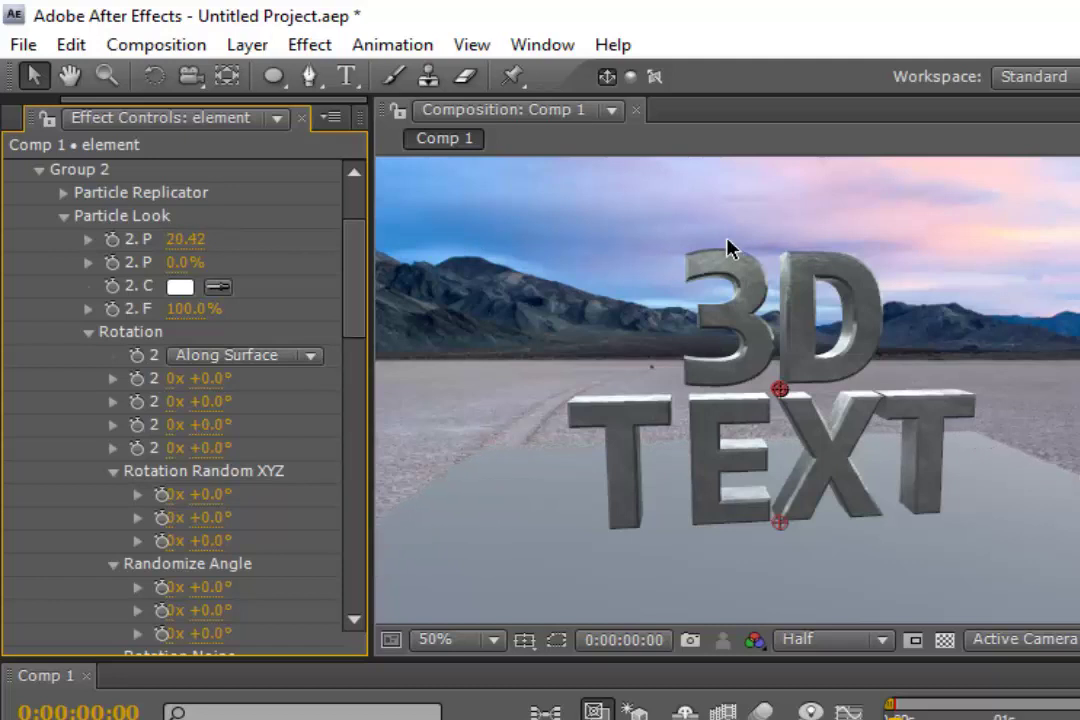
pyautogui.click(38, 171)
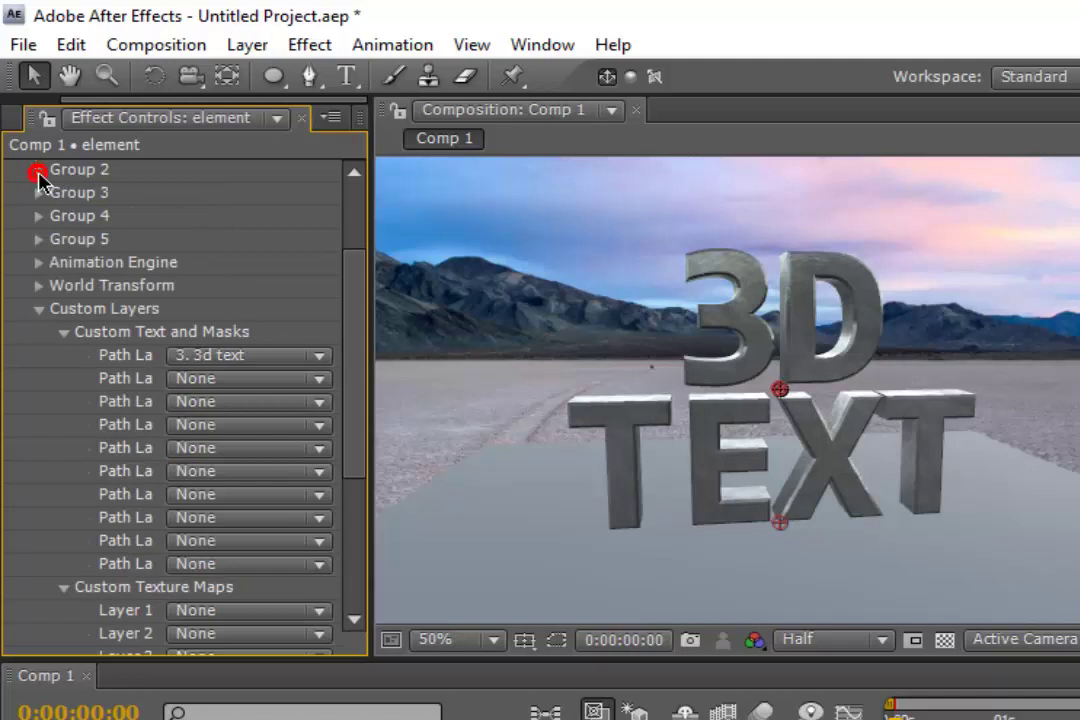
# Step: Open Element's Render Settings, collapsing Custom Layers, Environment, Lighting and Fog
pyautogui.click(37, 312)
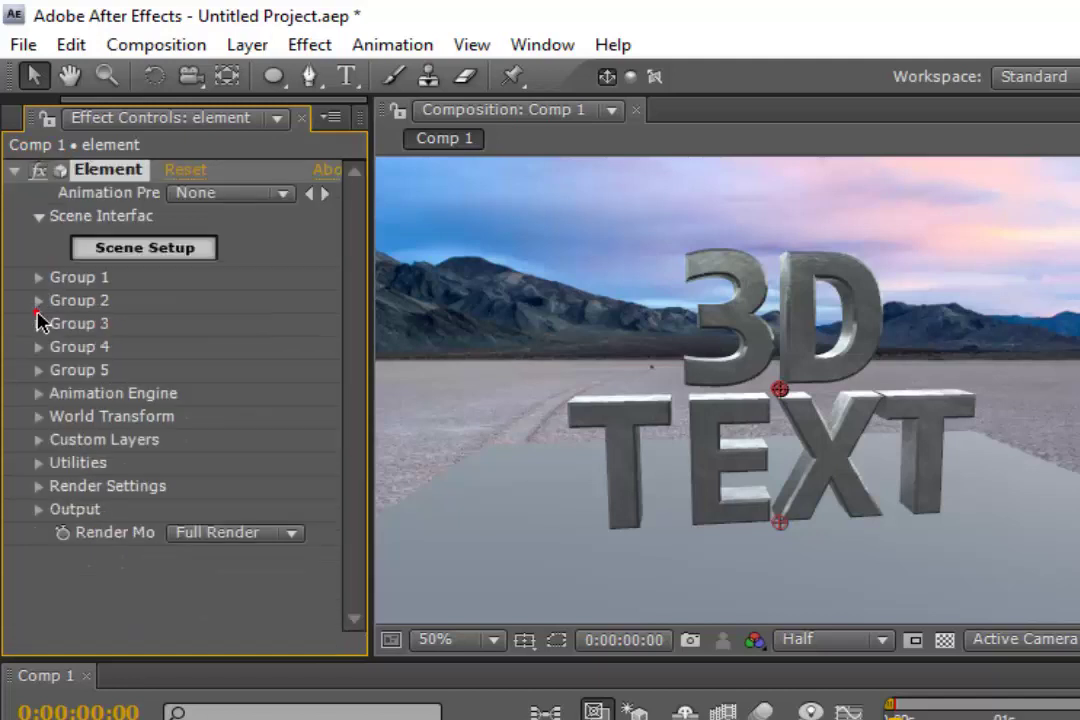
pyautogui.click(38, 487)
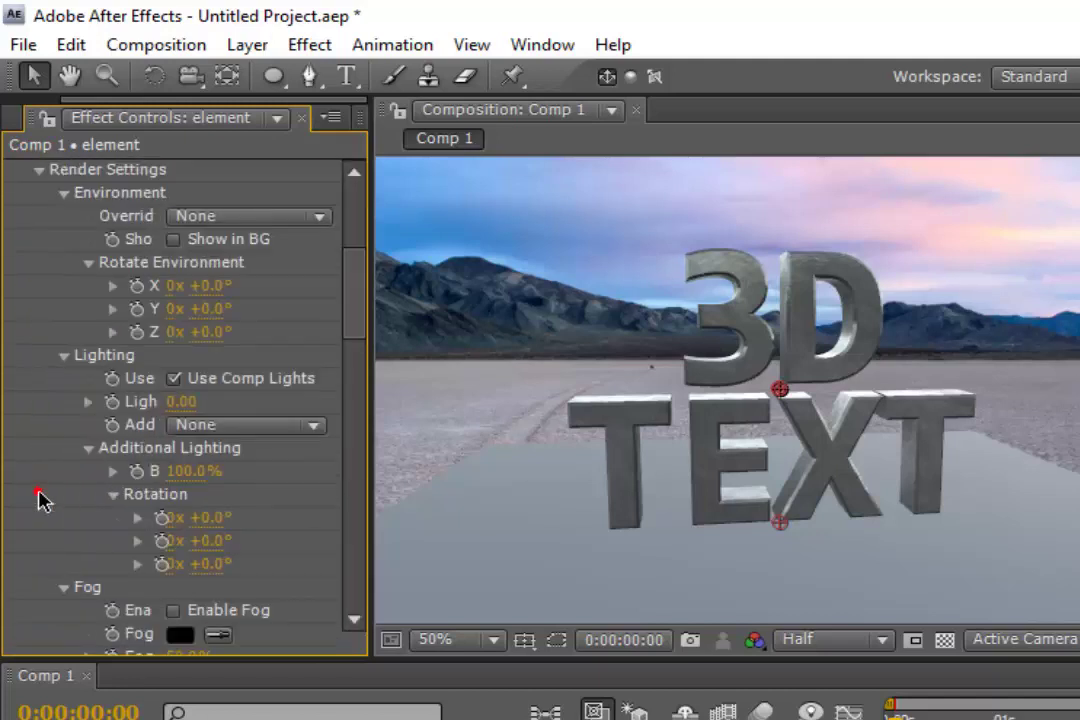
pyautogui.click(63, 194)
pyautogui.click(63, 217)
pyautogui.click(64, 241)
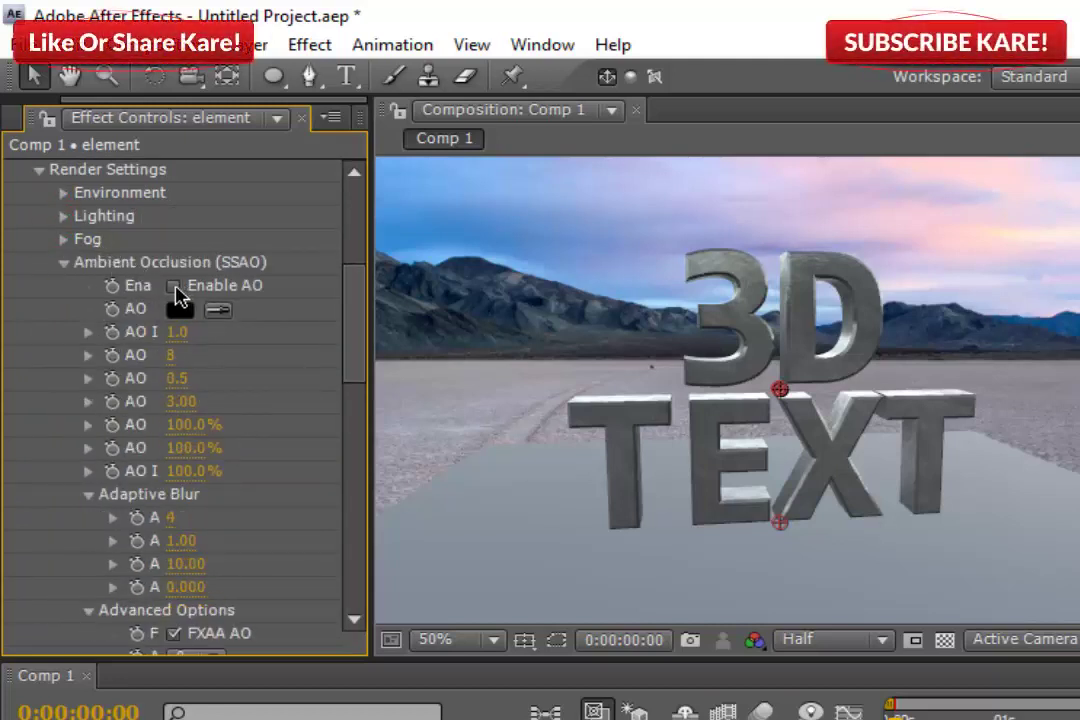
# Step: Enable Ambient Occlusion at intensity 7.4 and raise the next two AO values to 2.3 and 4.42
pyautogui.click(172, 287)
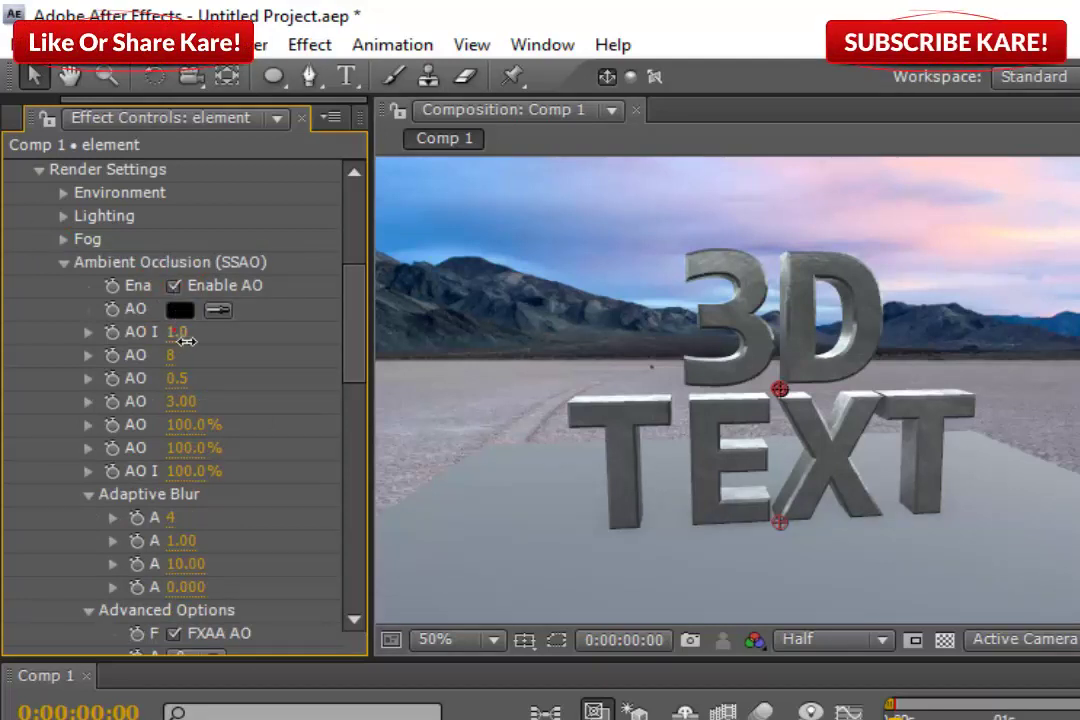
pyautogui.moveTo(186, 341); pyautogui.dragTo(306, 333)
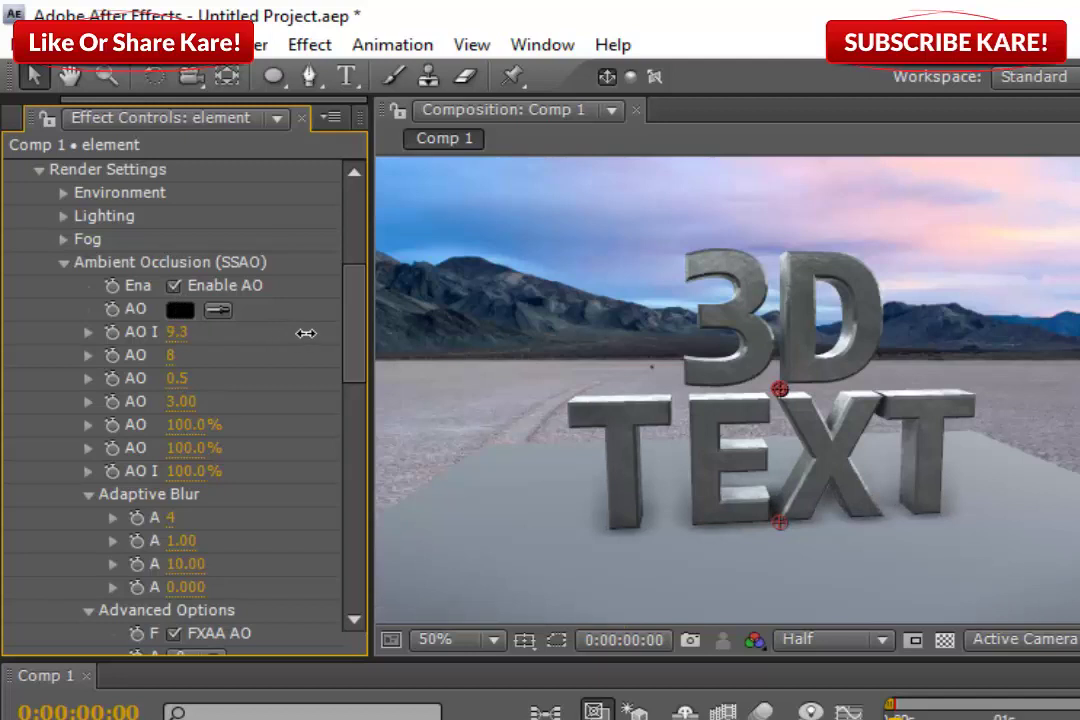
pyautogui.moveTo(306, 333); pyautogui.dragTo(263, 331)
pyautogui.moveTo(180, 378)
pyautogui.mouseDown()
pyautogui.moveTo(245, 389)
pyautogui.moveTo(441, 382)
pyautogui.mouseUp()
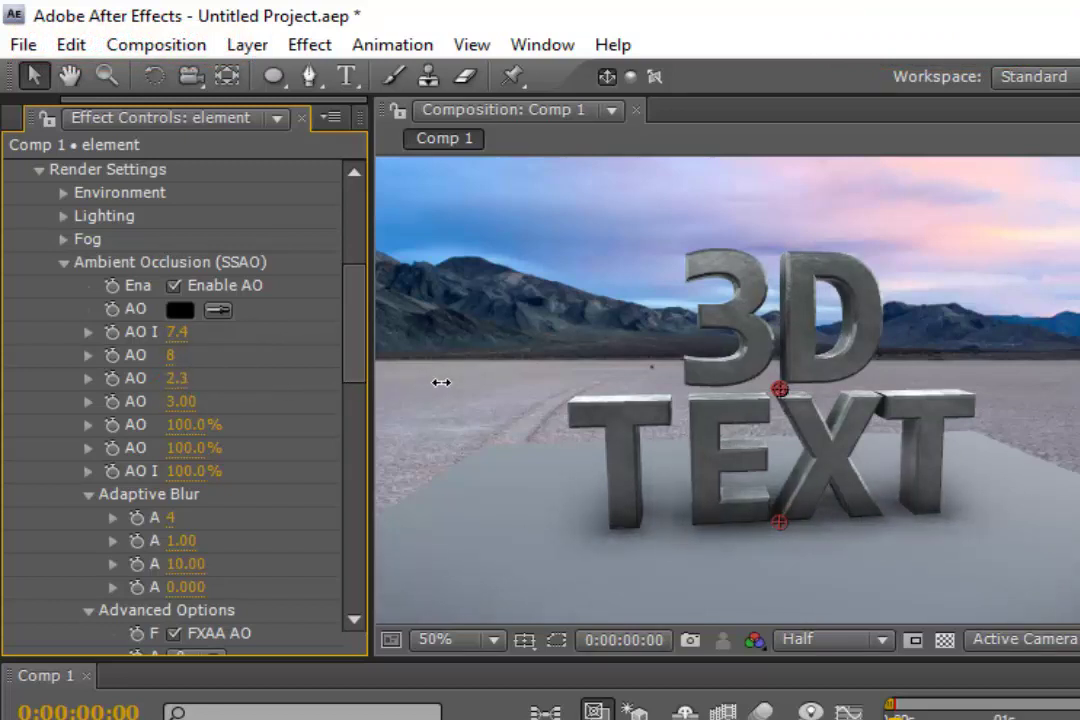
pyautogui.moveTo(185, 401); pyautogui.dragTo(406, 407)
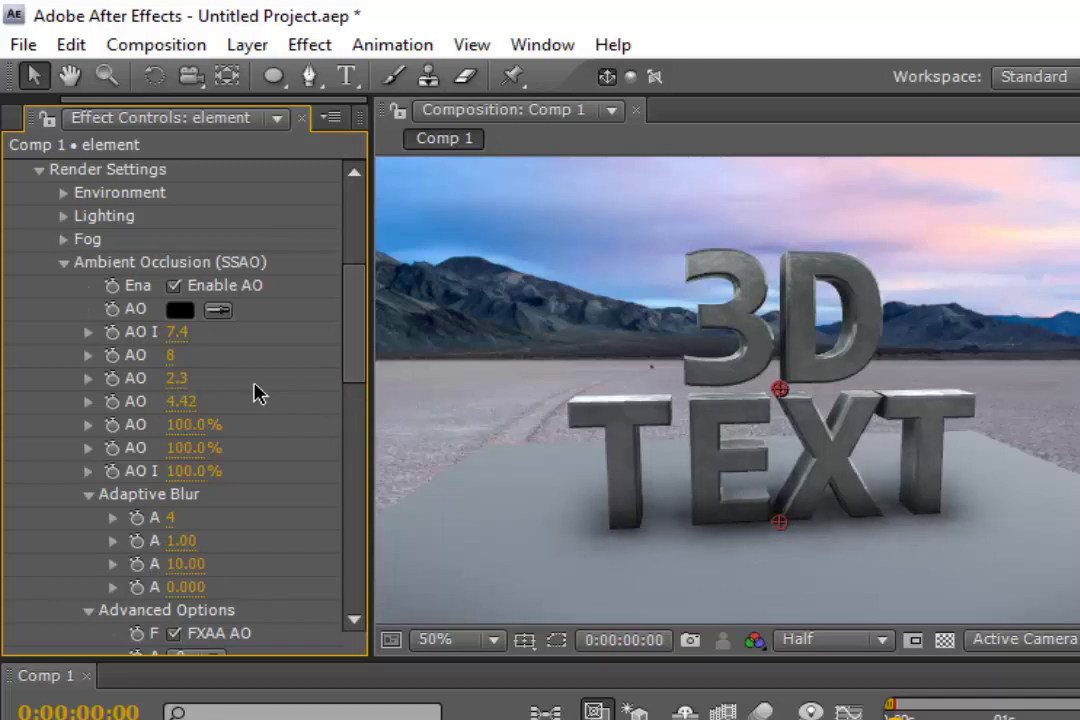
pyautogui.scroll(3, 253, 393)
pyautogui.scroll(3, 253, 393)
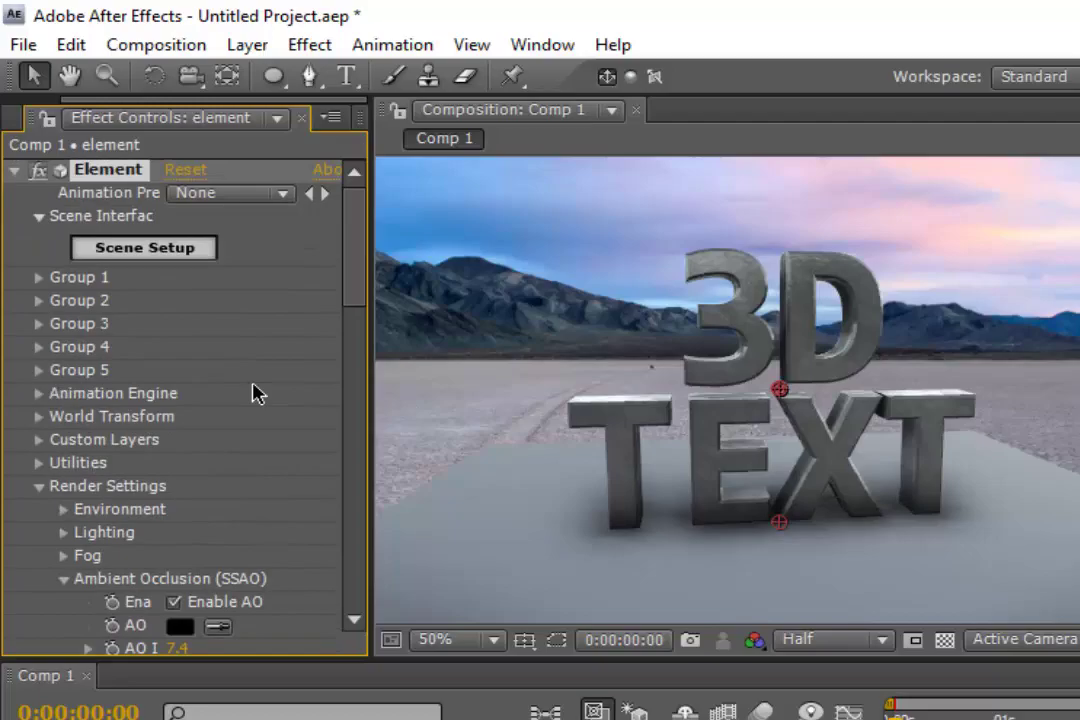
# Step: Open Element's Scene Setup and show the Materials preset thumbnails
pyautogui.click(200, 253)
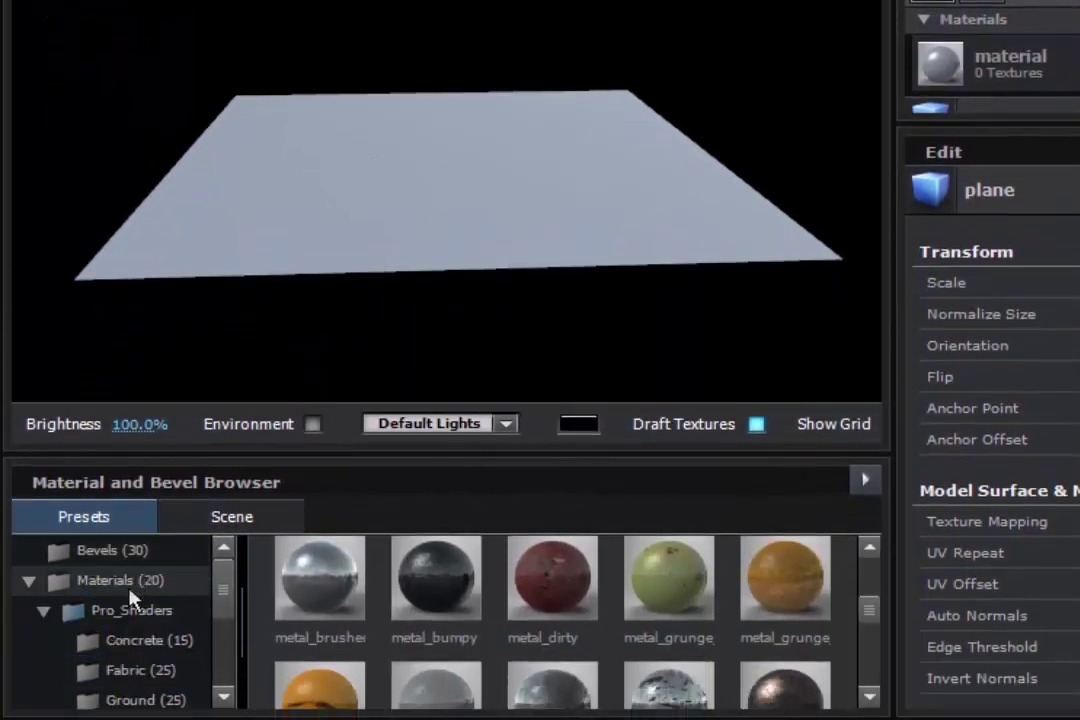
pyautogui.click(60, 616)
pyautogui.click(43, 611)
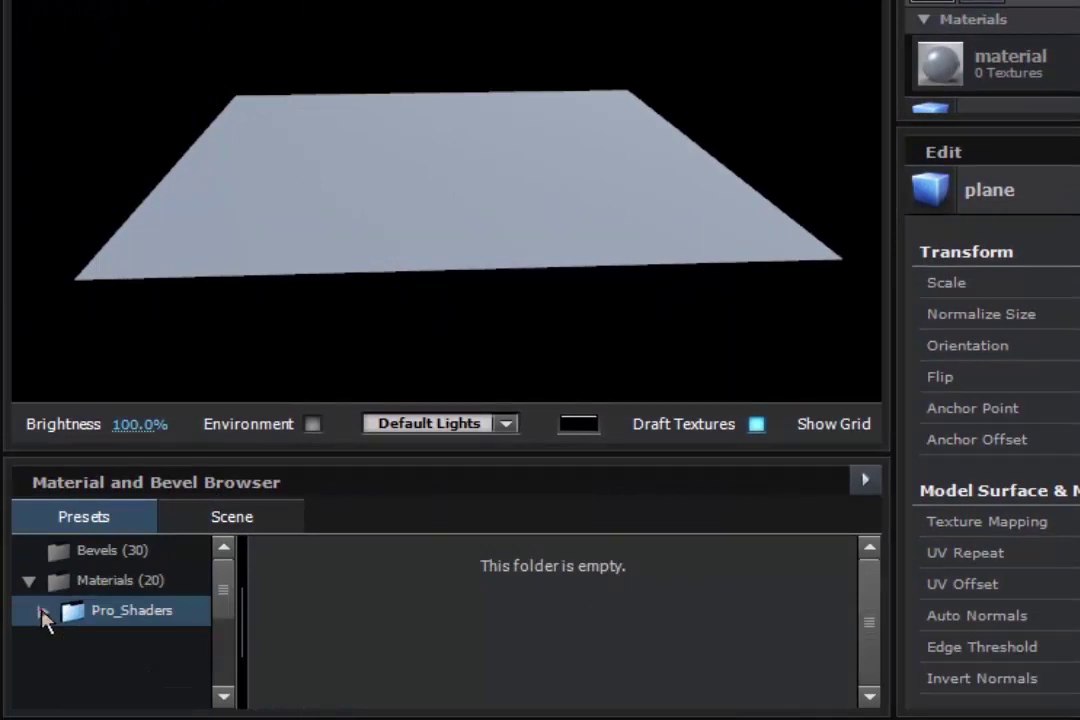
pyautogui.click(98, 582)
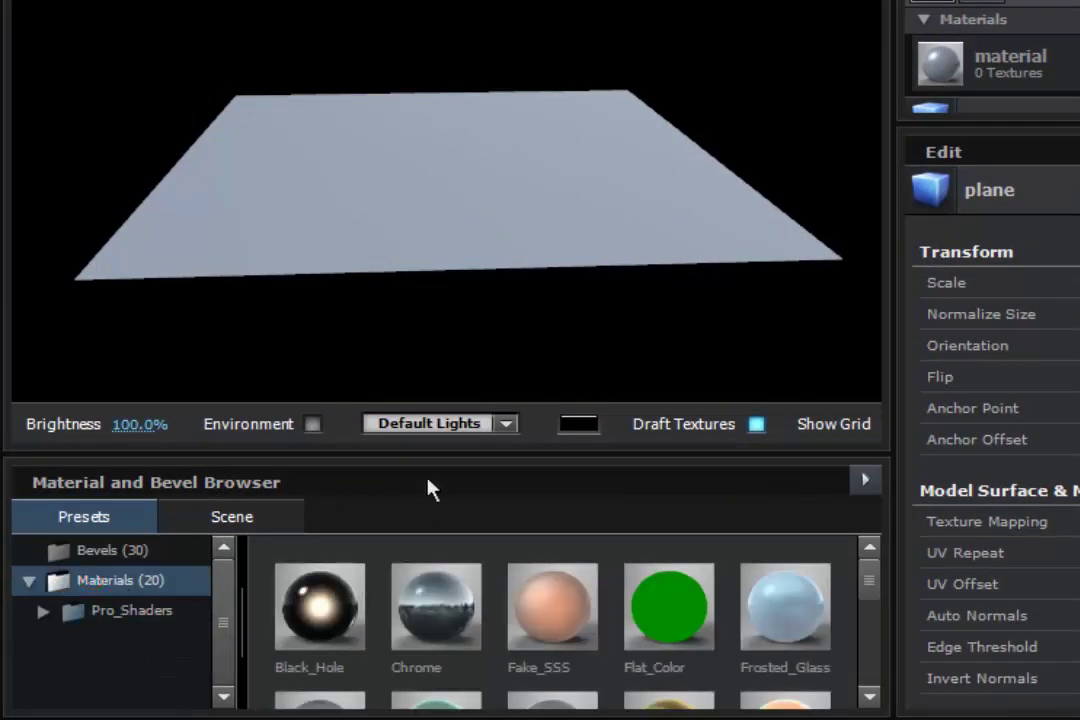
# Step: Drag the Matte_Shadow material onto the ground plane
pyautogui.moveTo(455, 475); pyautogui.dragTo(456, 354)
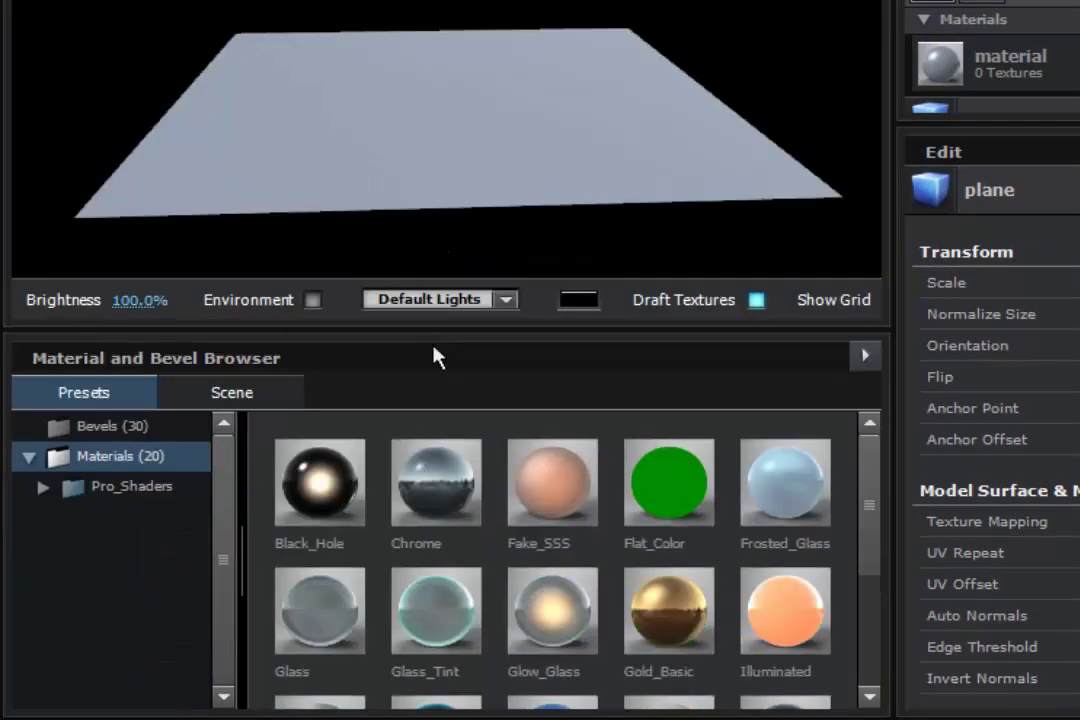
pyautogui.scroll(-1, 405, 462)
pyautogui.scroll(-1, 405, 462)
pyautogui.moveTo(318, 548); pyautogui.dragTo(363, 177)
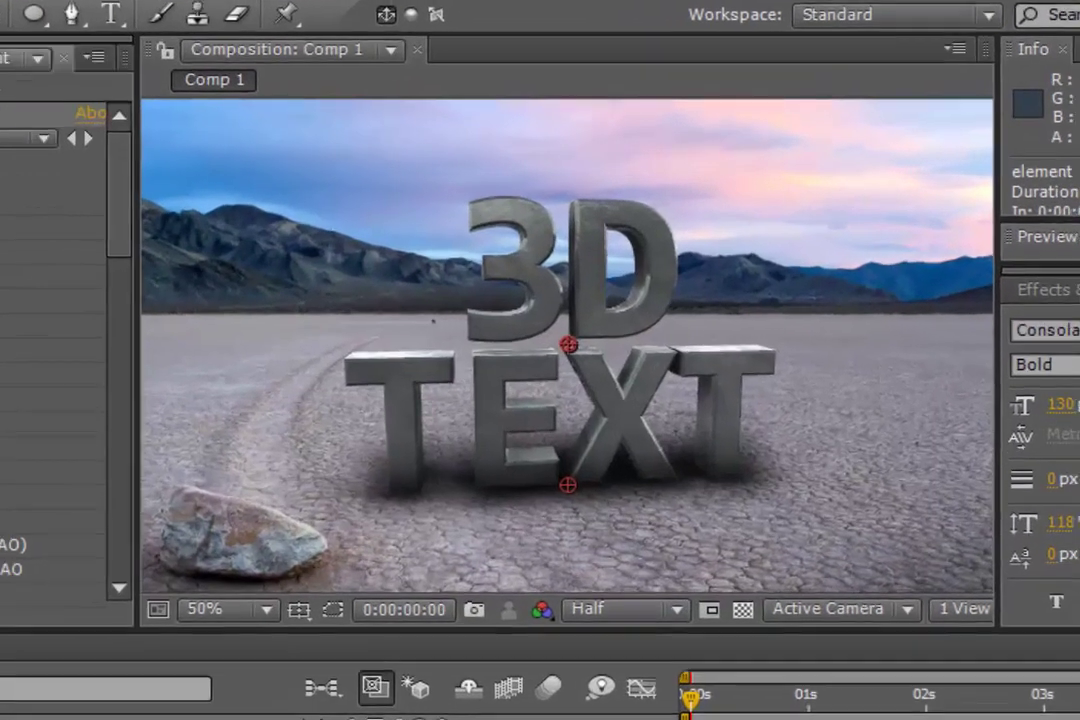
# Step: Orbit the camera slightly around the '3D TEXT' and dolly back to frame it on the desert floor
pyautogui.press('c')
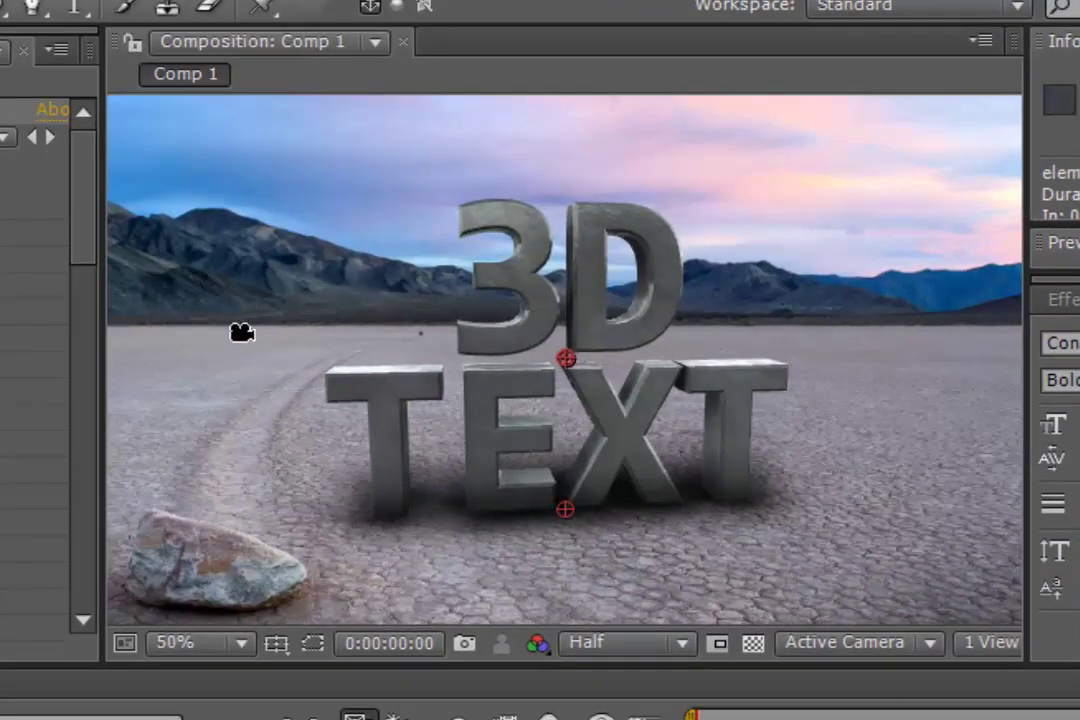
pyautogui.moveTo(446, 374); pyautogui.dragTo(405, 368)
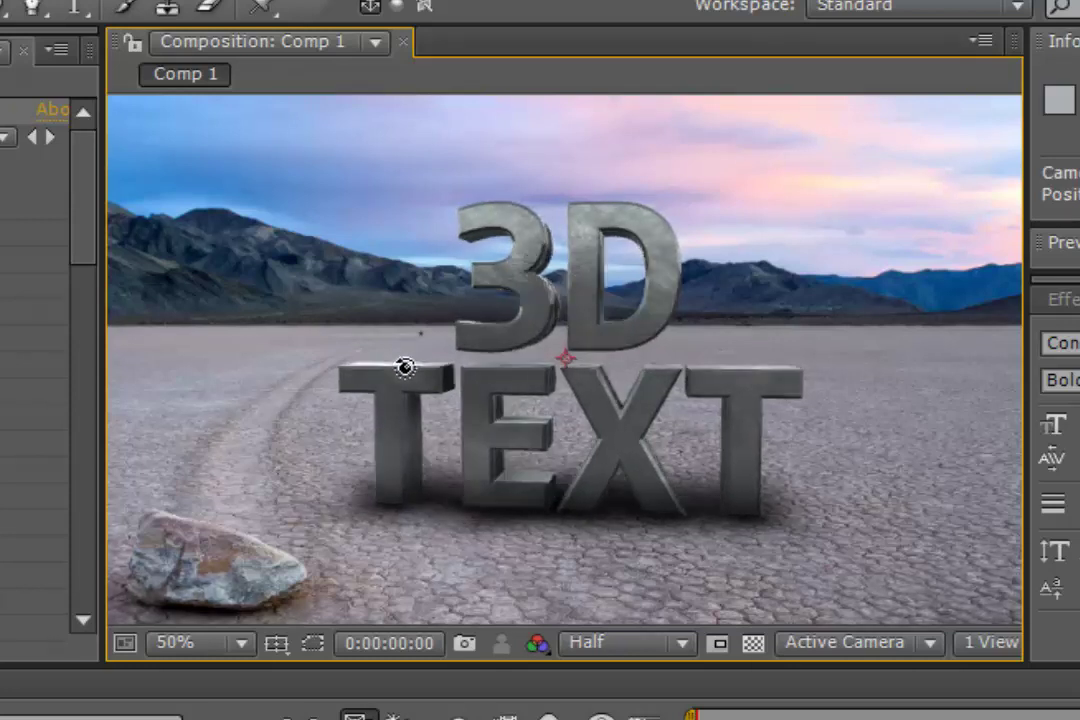
pyautogui.moveTo(405, 368); pyautogui.dragTo(403, 370)
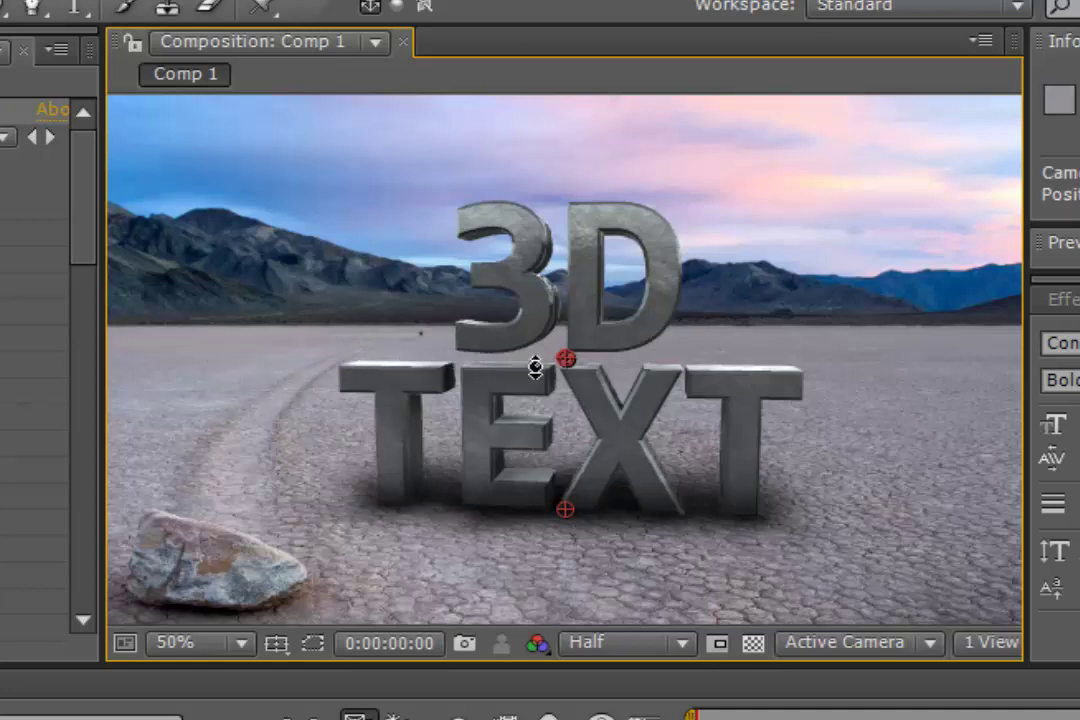
pyautogui.moveTo(535, 366); pyautogui.dragTo(533, 366)
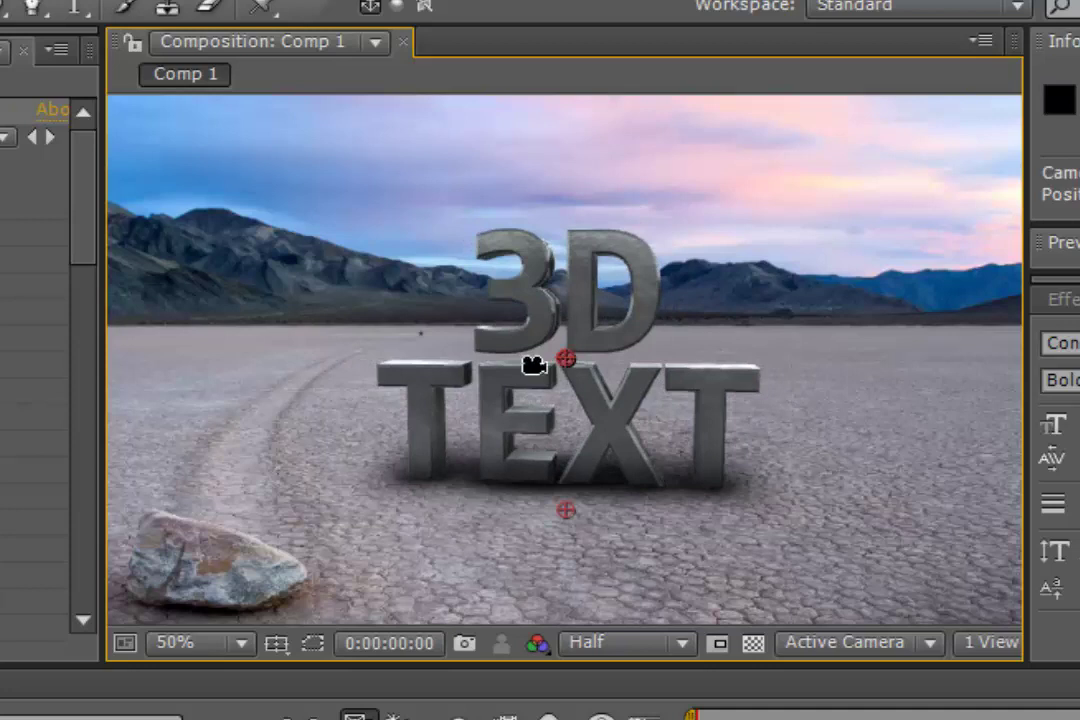
pyautogui.scroll(1, 535, 366)
pyautogui.scroll(1, 530, 366)
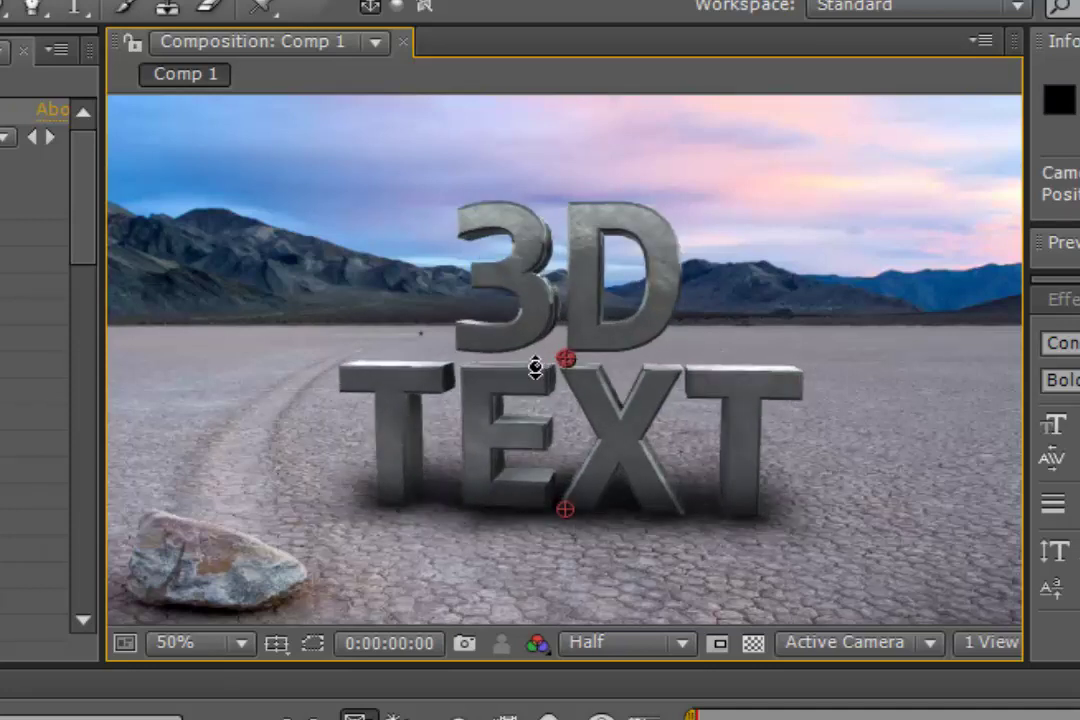
pyautogui.scroll(1, 535, 366)
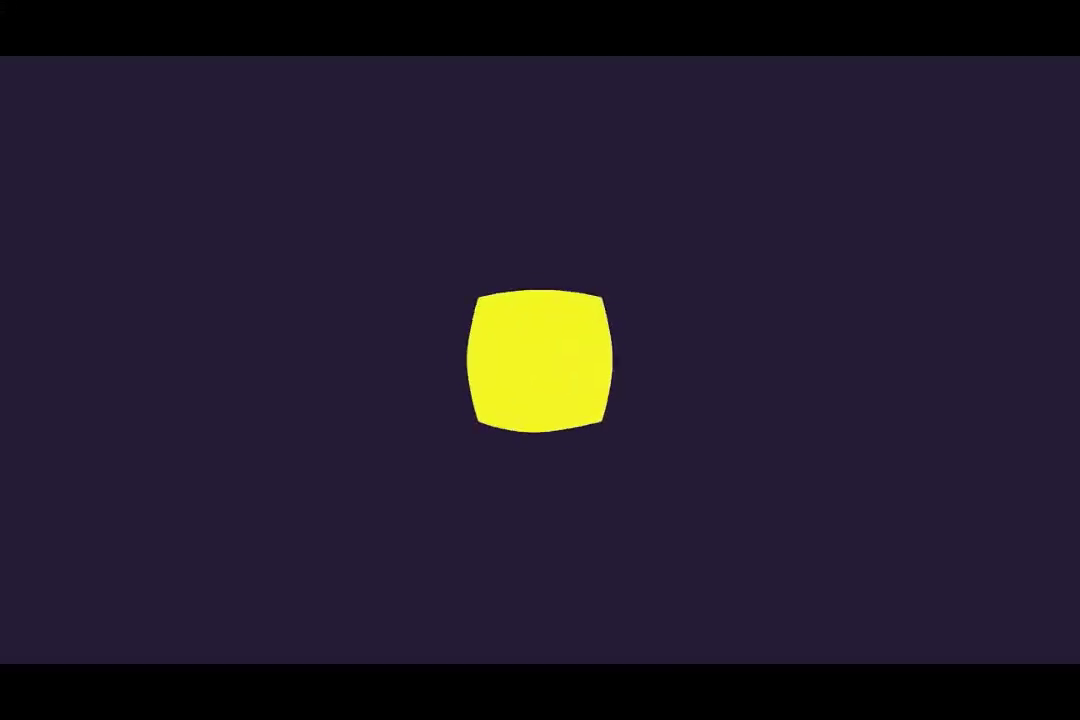